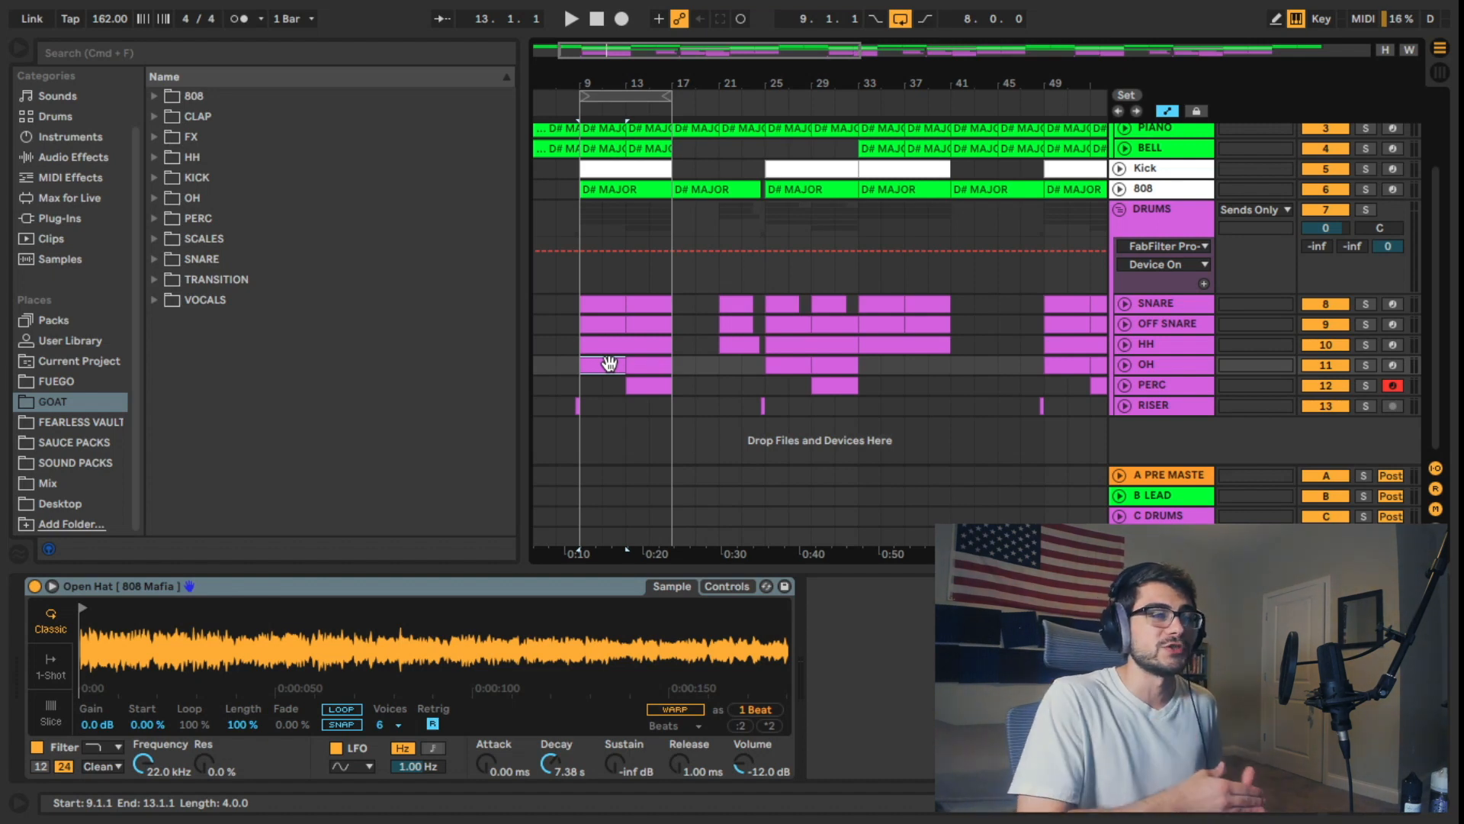
Step: Select the loop region from bar 9 to bar 17 and play it back with all tracks
{"action": "left_click", "coordinate": [615, 90]}
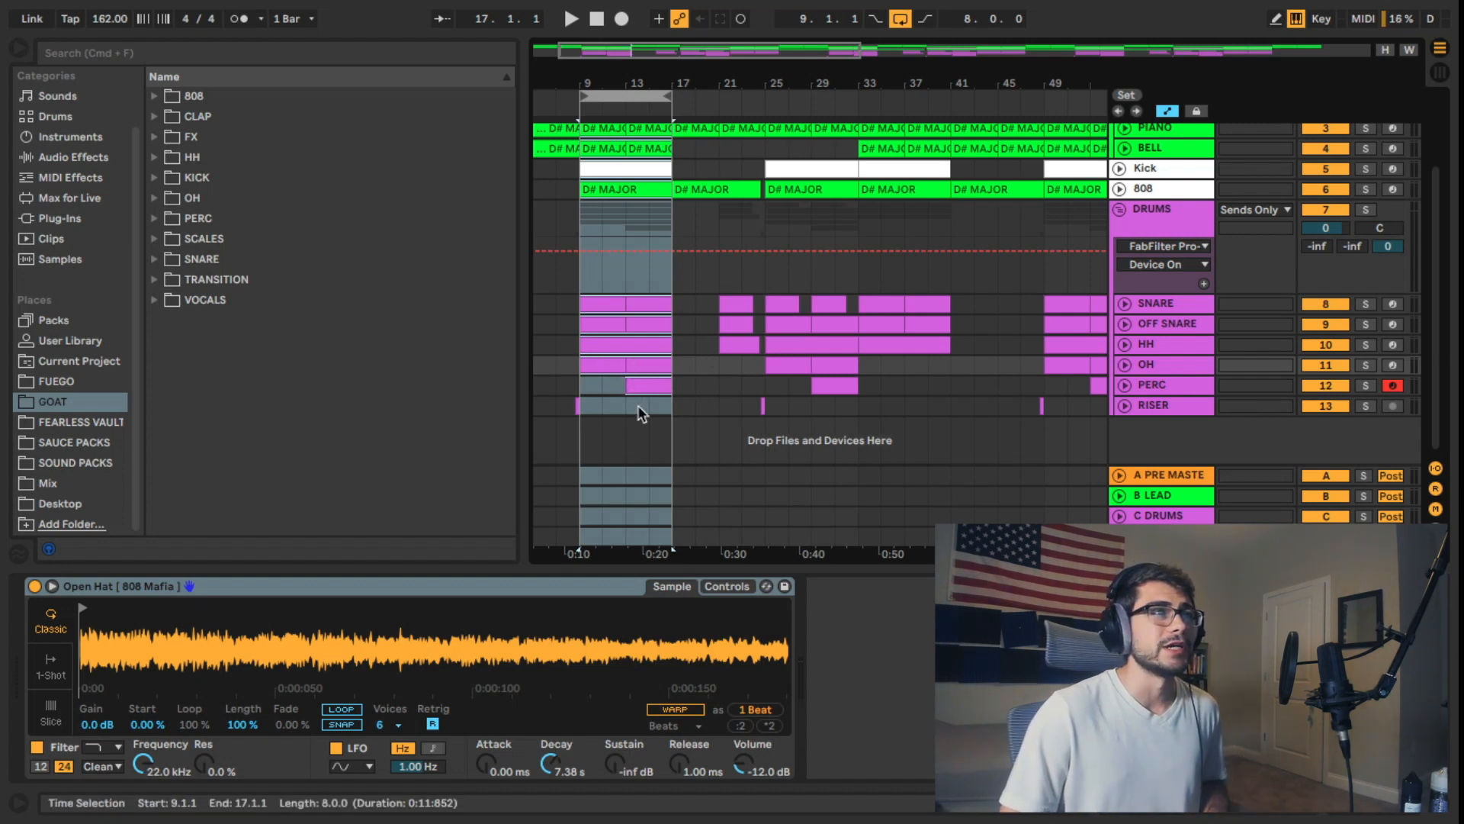
{"action": "key", "text": "space"}
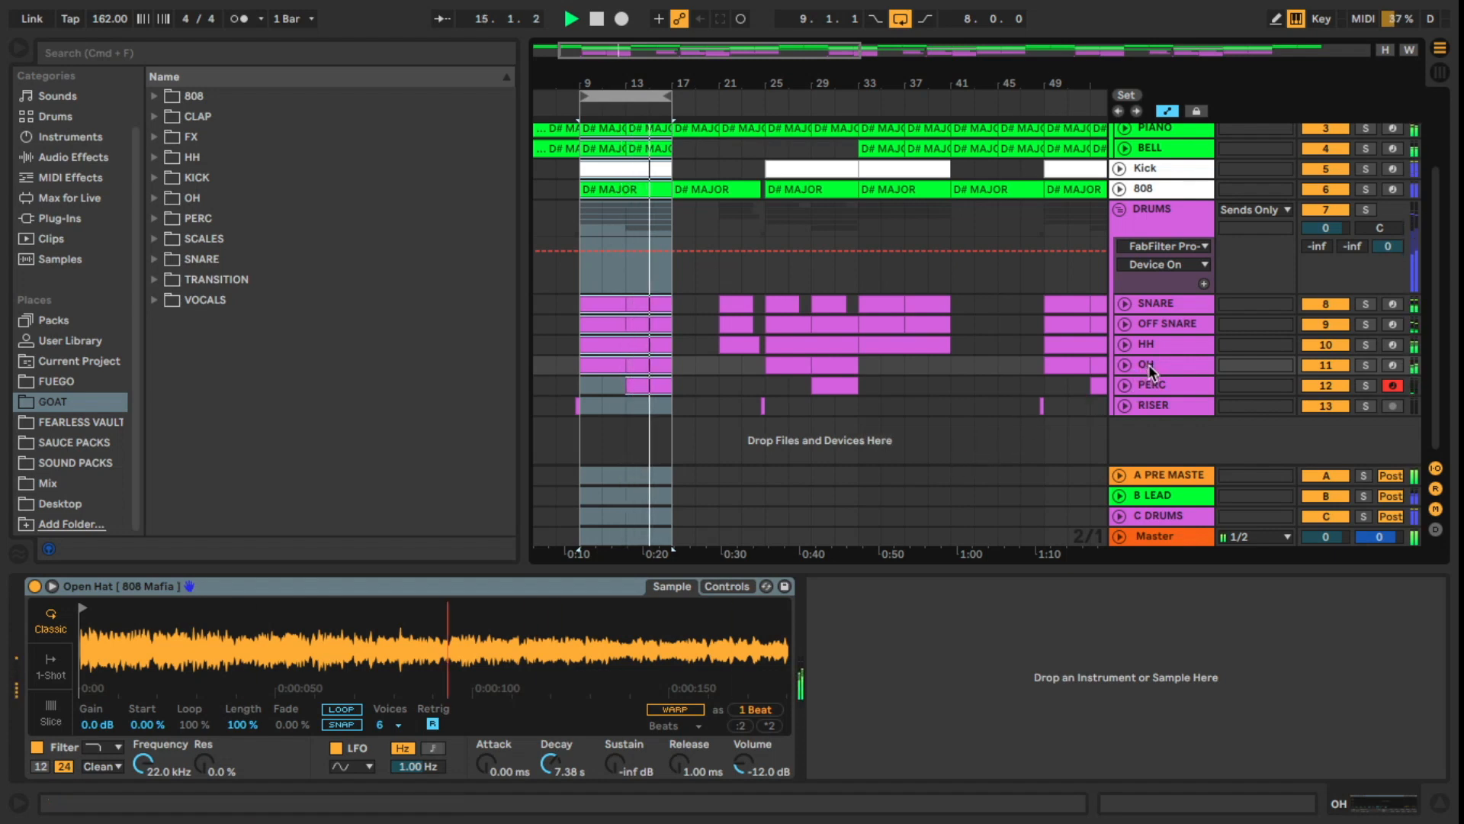
{"action": "key", "text": "space"}
Step: Browse the OHH folder inside Mix and audition Cymatics - Heater Open Hat 1.wav
{"action": "left_click", "coordinate": [48, 483]}
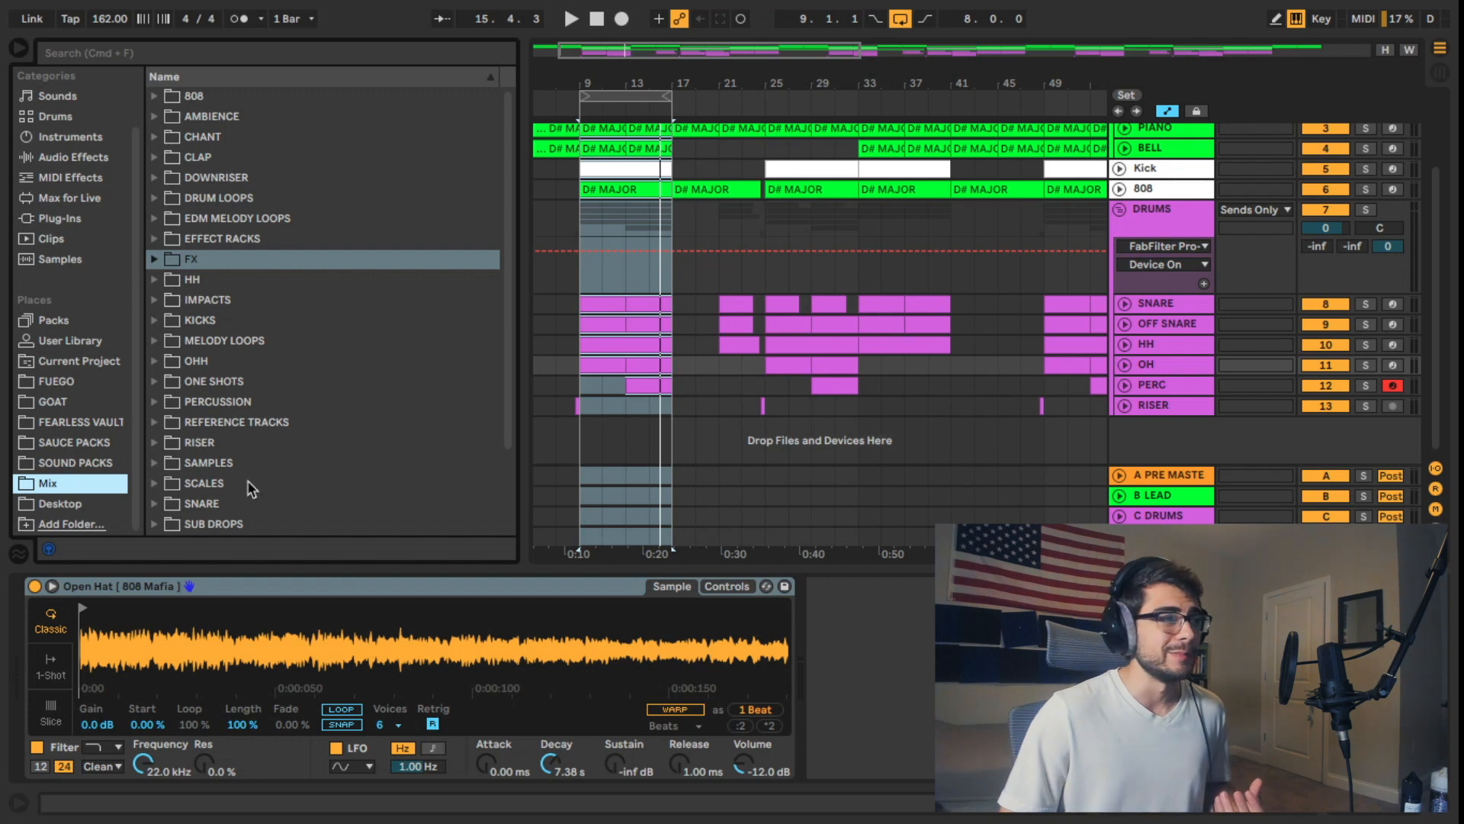
{"action": "left_click", "coordinate": [154, 362]}
{"action": "scroll", "coordinate": [379, 458], "scroll_direction": "down", "scroll_amount": 10}
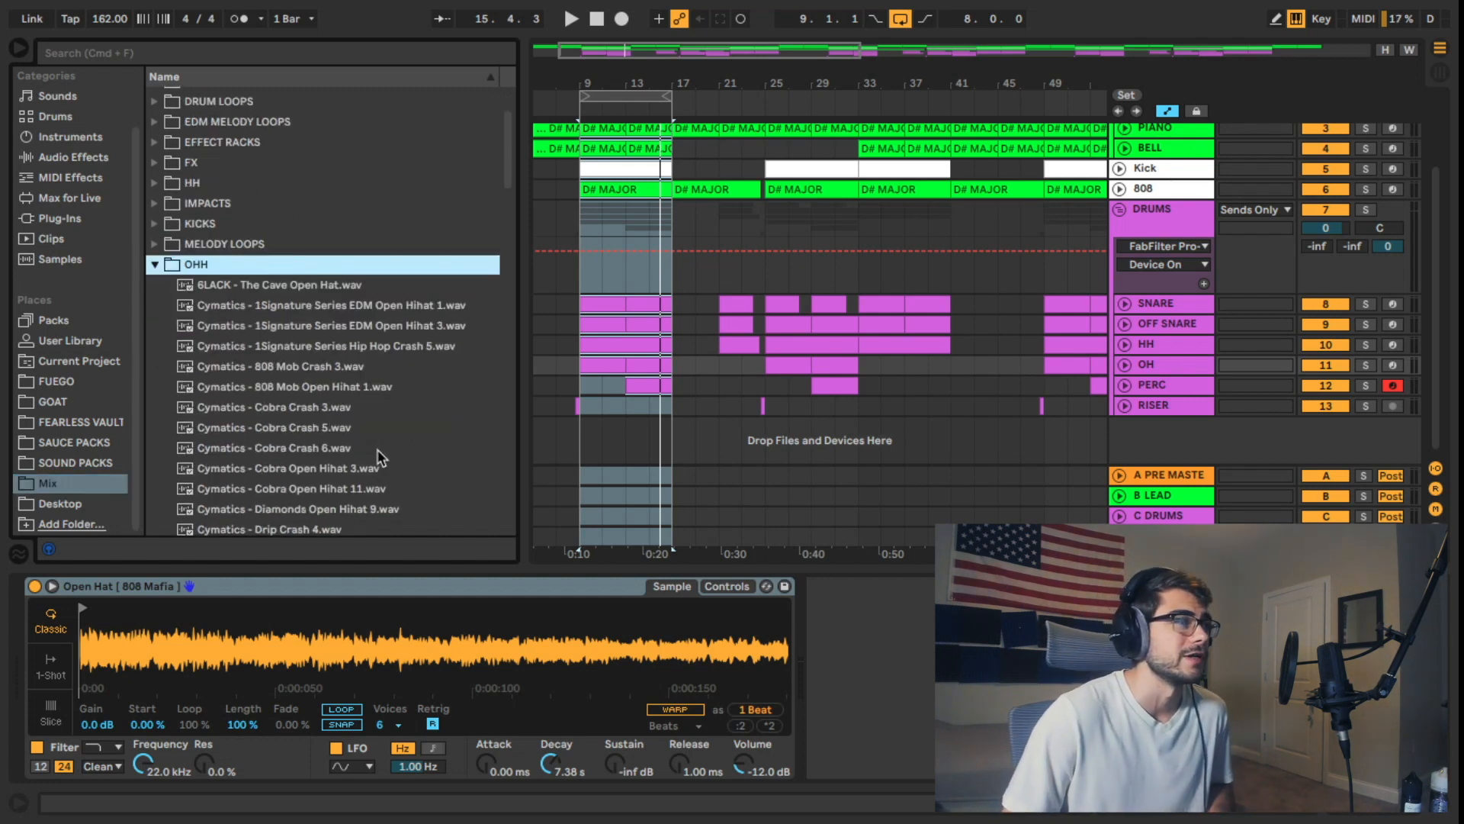
{"action": "left_click", "coordinate": [329, 376]}
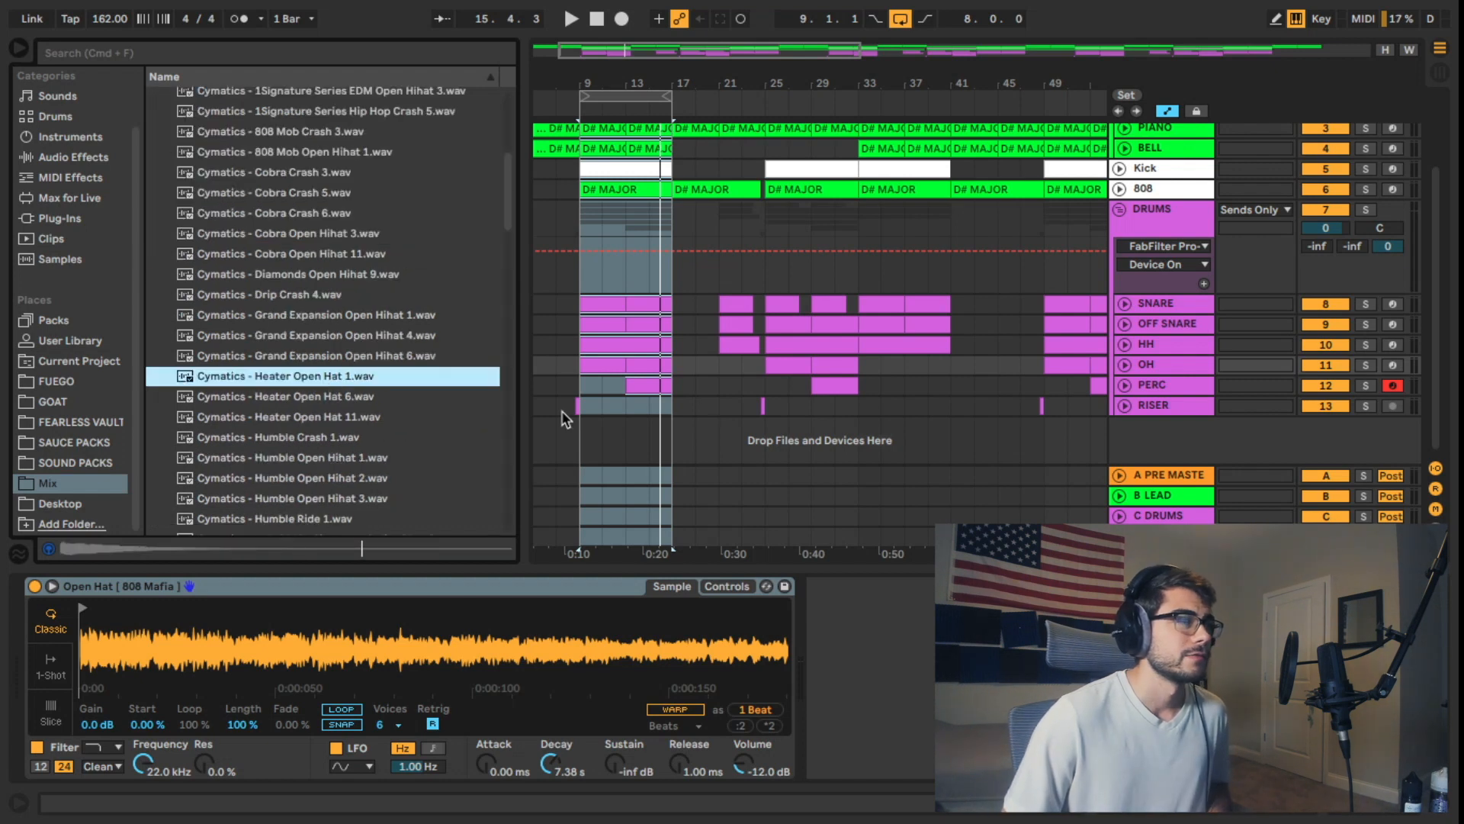
Step: Solo the OH track and play the loop to hear its current open hat
{"action": "left_click", "coordinate": [1156, 364]}
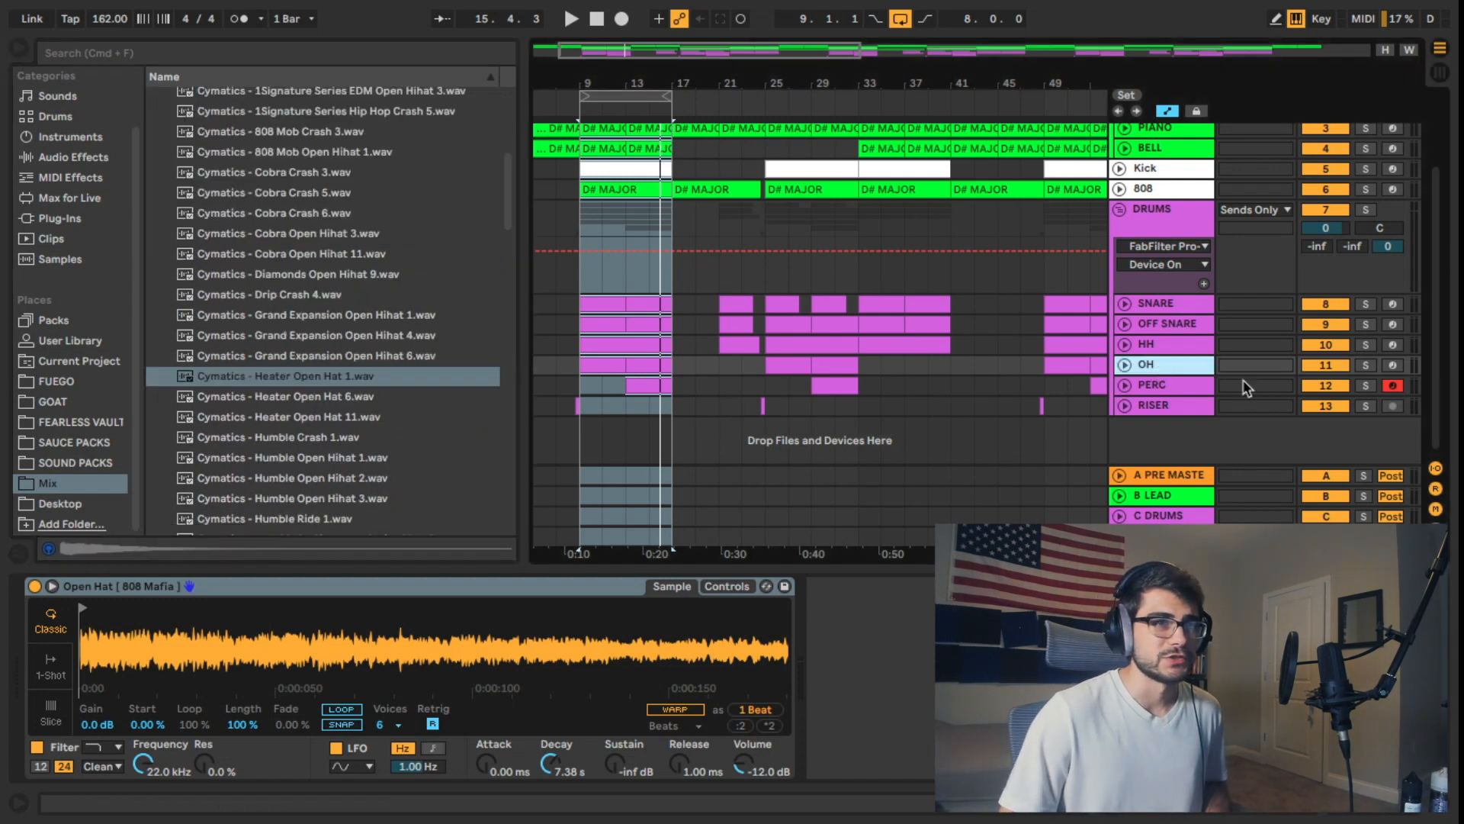
{"action": "left_click", "coordinate": [1366, 366]}
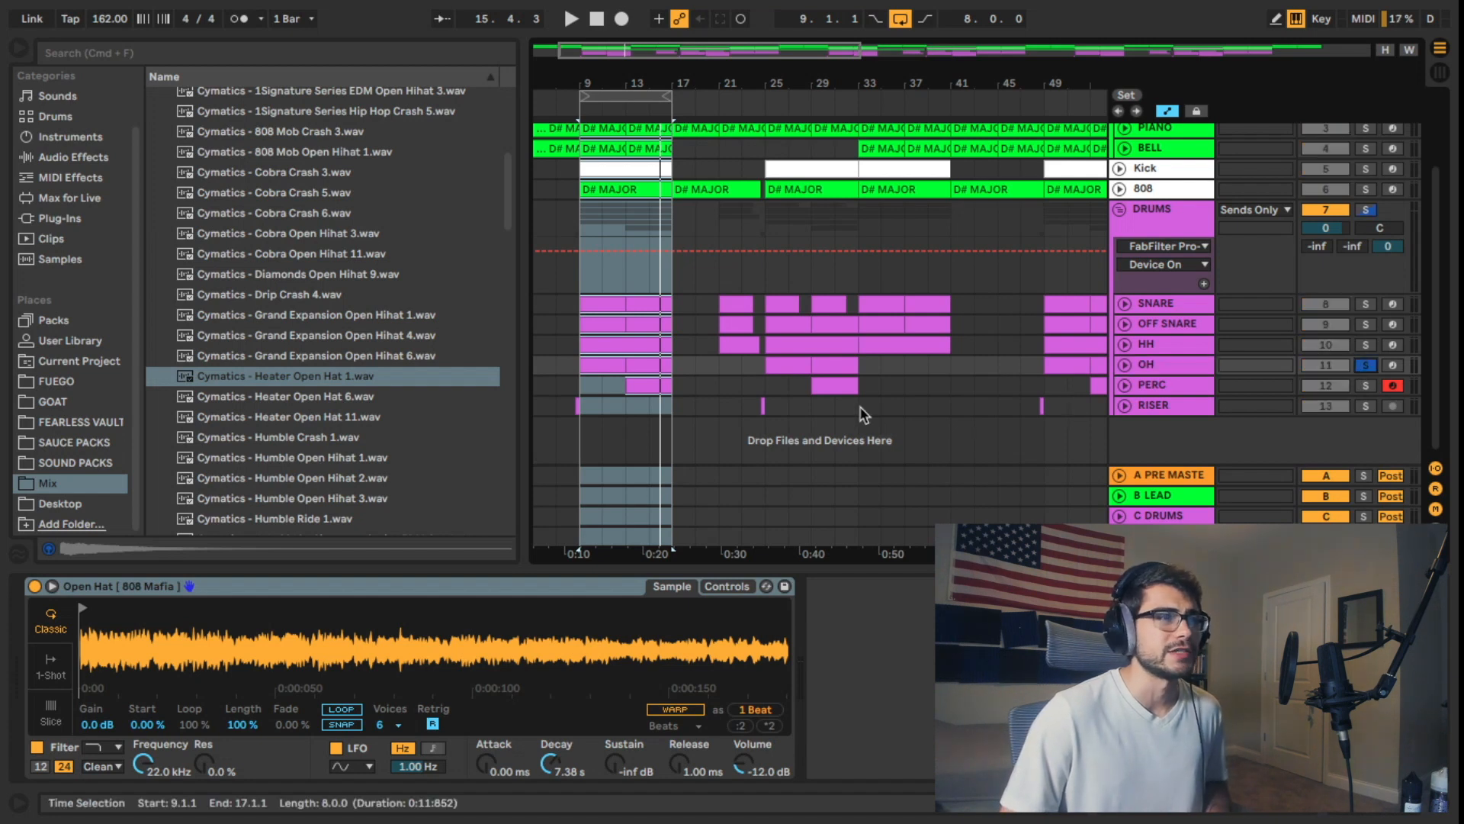
{"action": "key", "text": "space"}
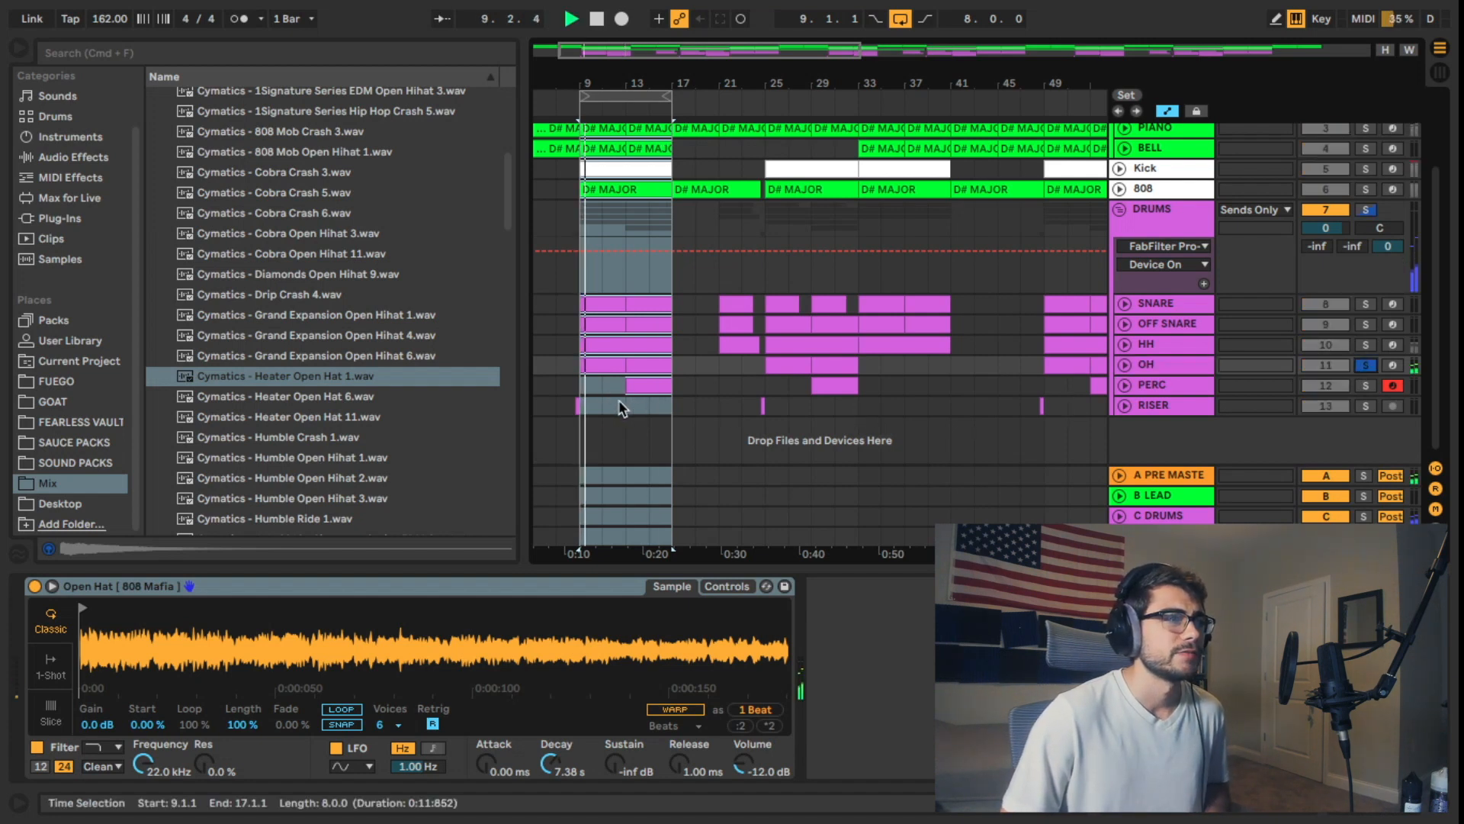
Step: Compare Cymatics - Heater Open Hat 1.wav with the original OH sample in the loop, and load the Heater sample into the OH track
{"action": "double_click", "coordinate": [297, 372]}
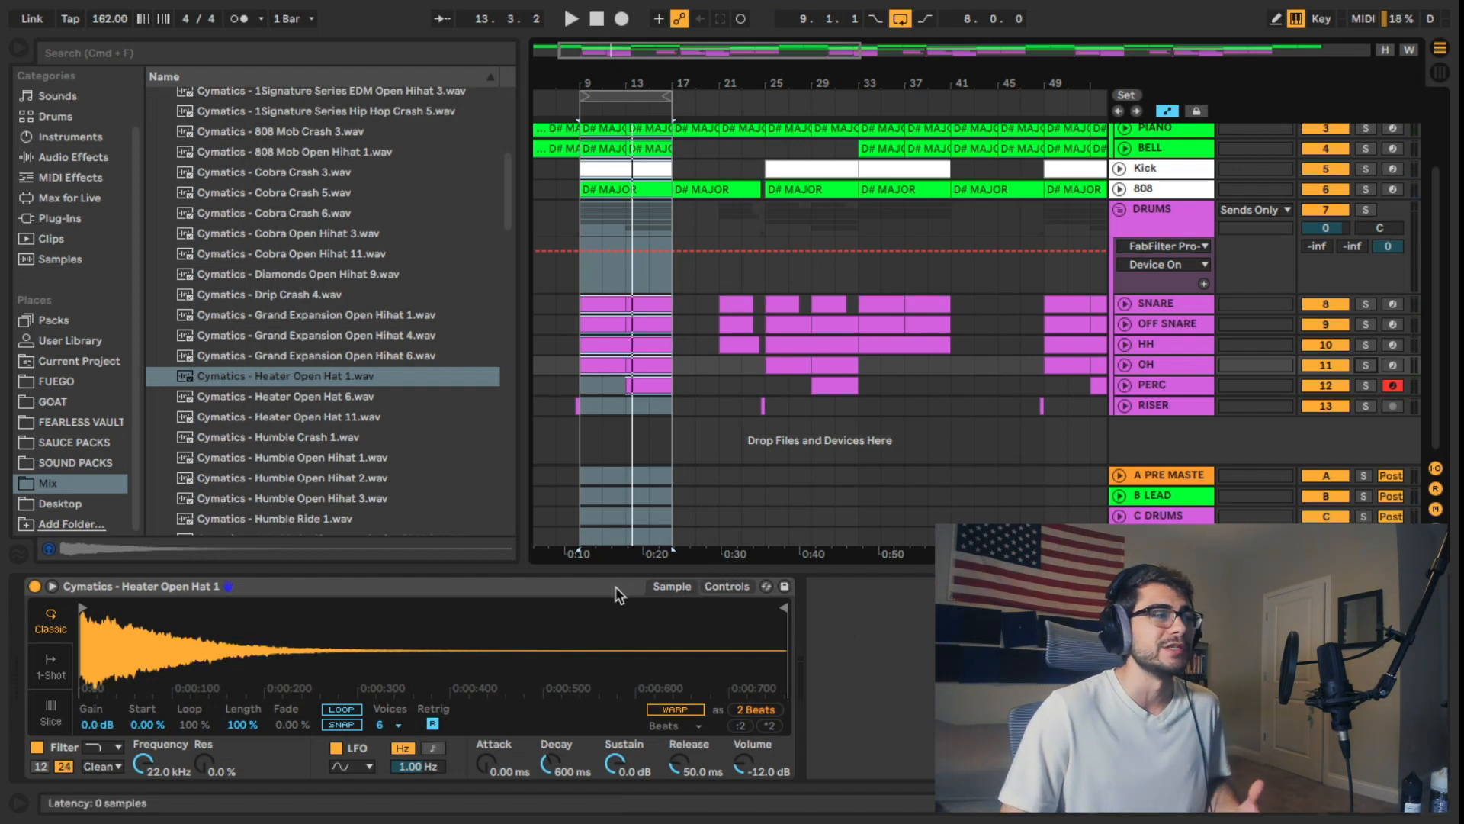
{"action": "key", "text": "space"}
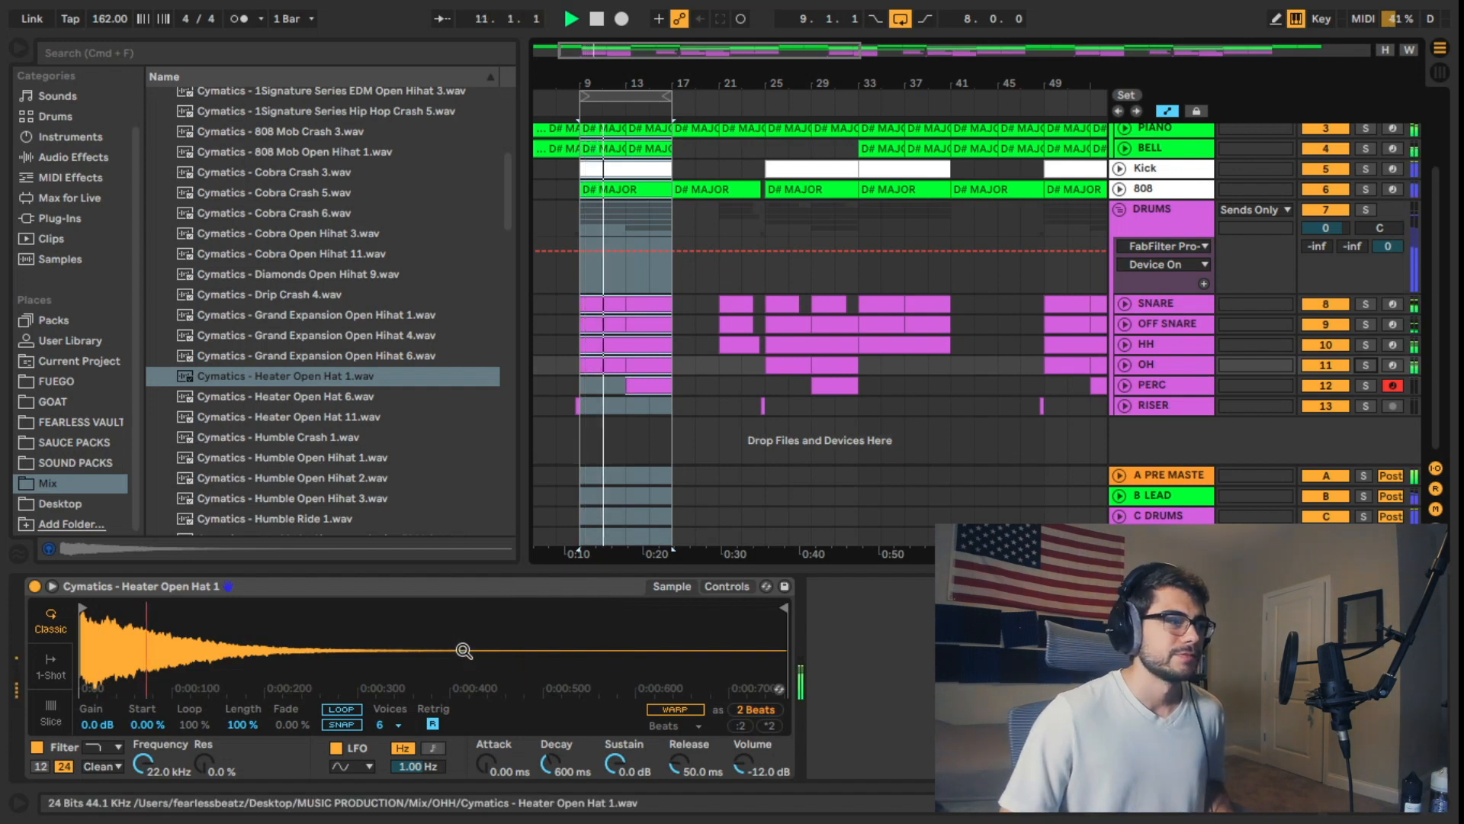
{"action": "key", "text": "super+s"}
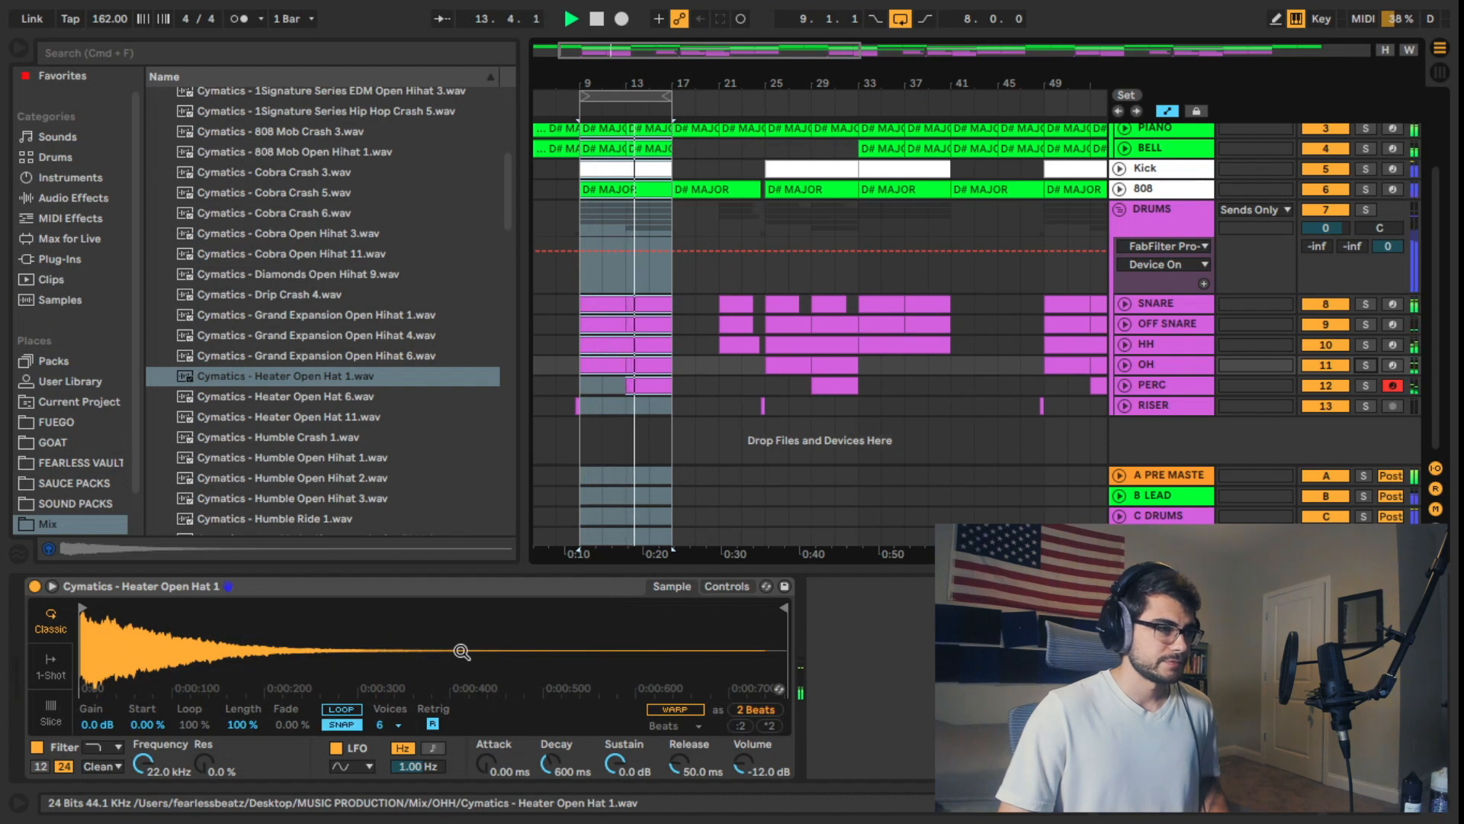
{"action": "key", "text": "super+z"}
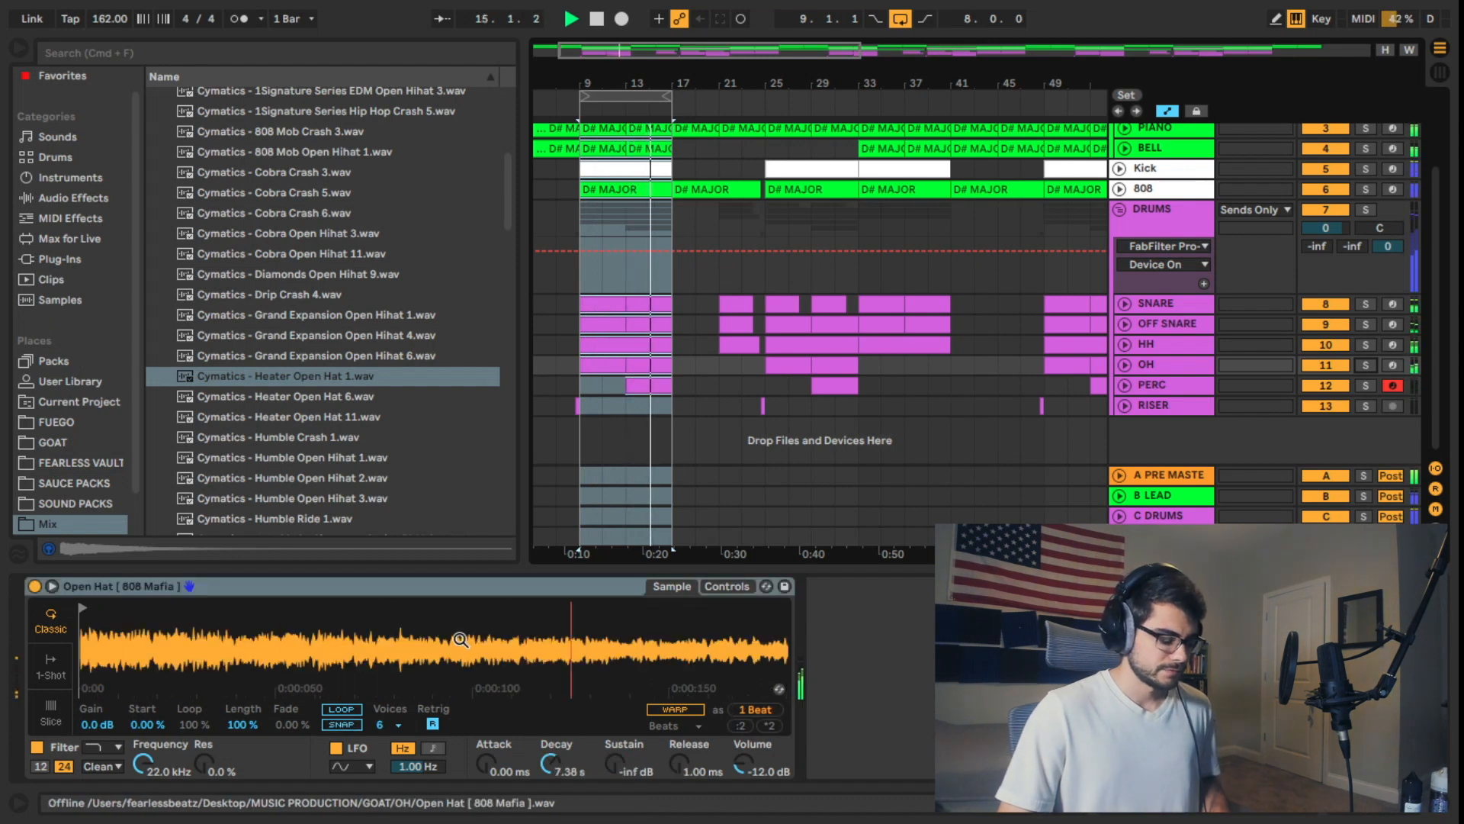
{"action": "key", "text": "super+s"}
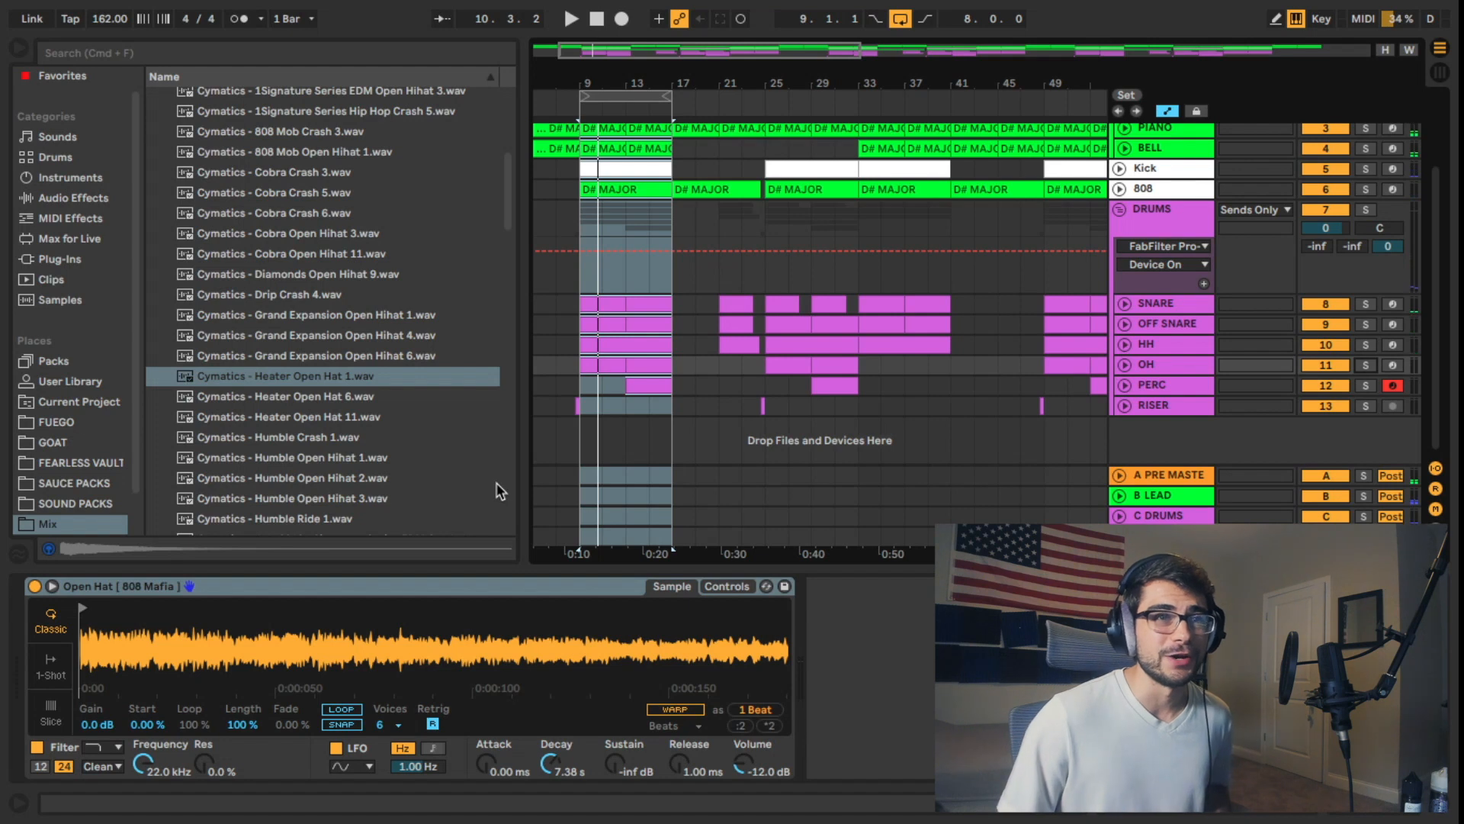
{"action": "double_click", "coordinate": [295, 375]}
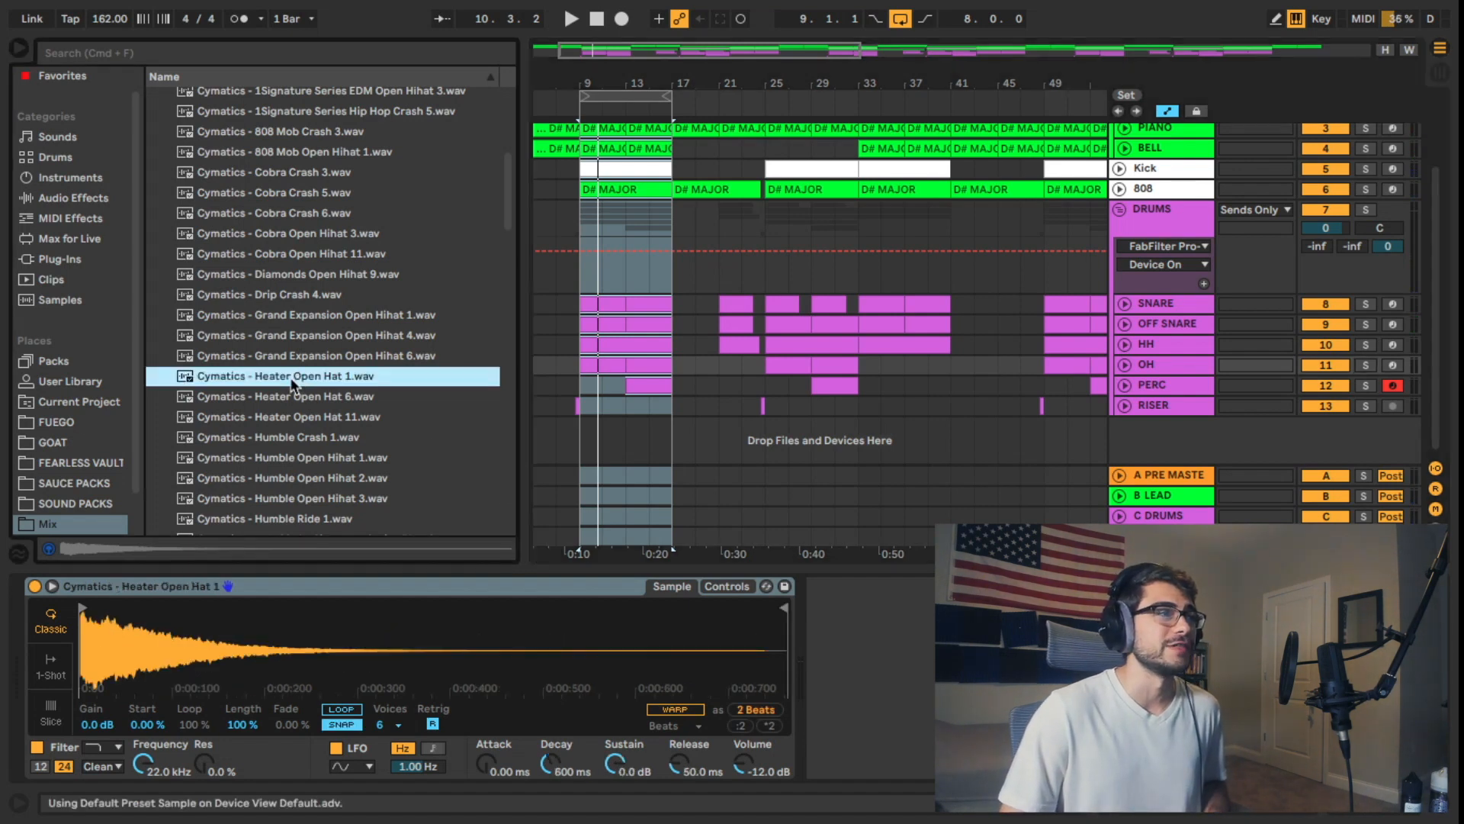
Step: Replace the HH track's sample with Cymatics - Signature Series Hip Hop Closed Hihat 2.wav from Mix's HH folder and play the loop
{"action": "left_click", "coordinate": [1156, 345]}
{"action": "scroll", "coordinate": [199, 268], "scroll_direction": "up", "scroll_amount": 8}
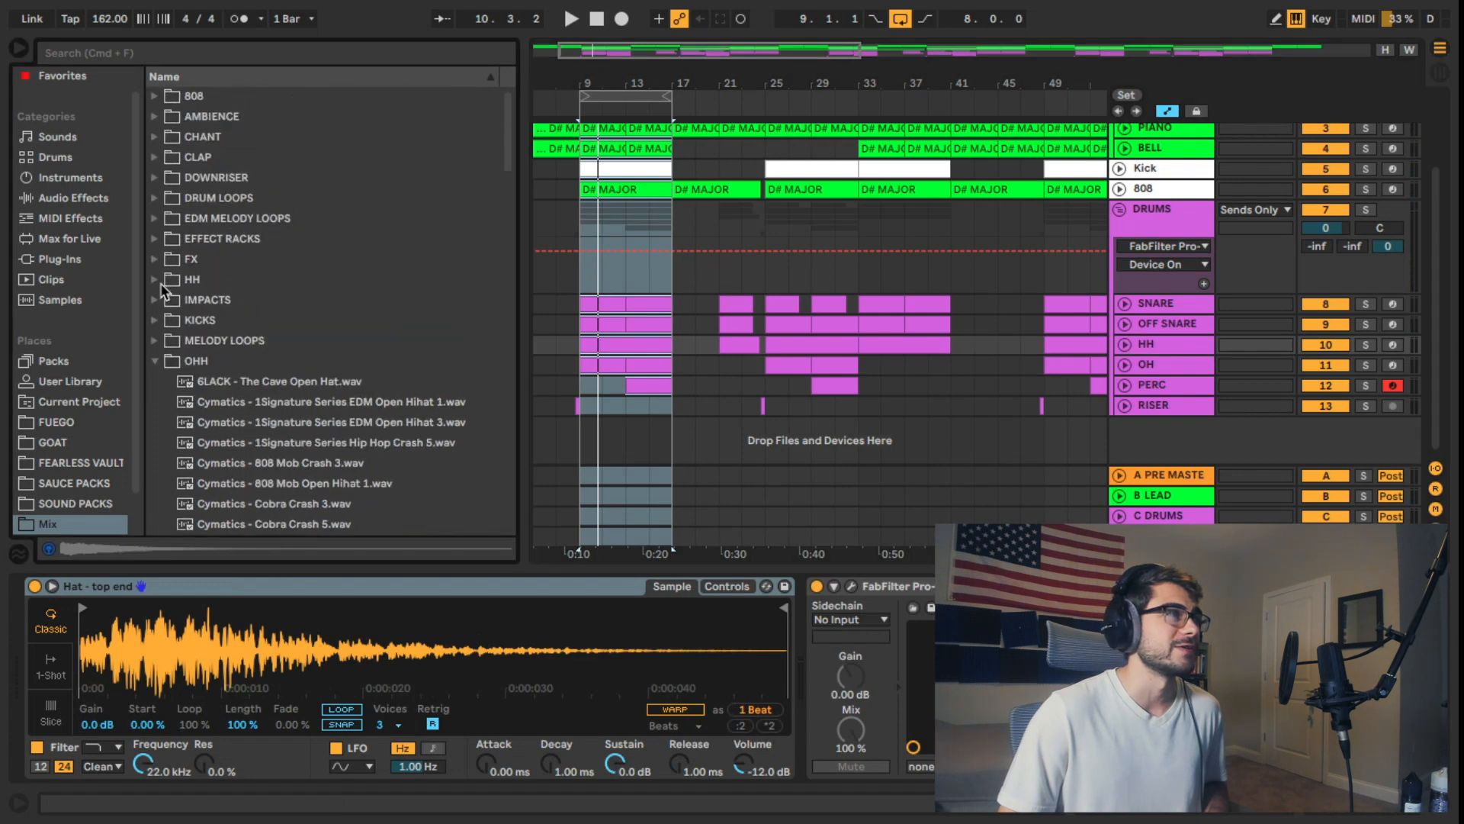
{"action": "left_click", "coordinate": [156, 281]}
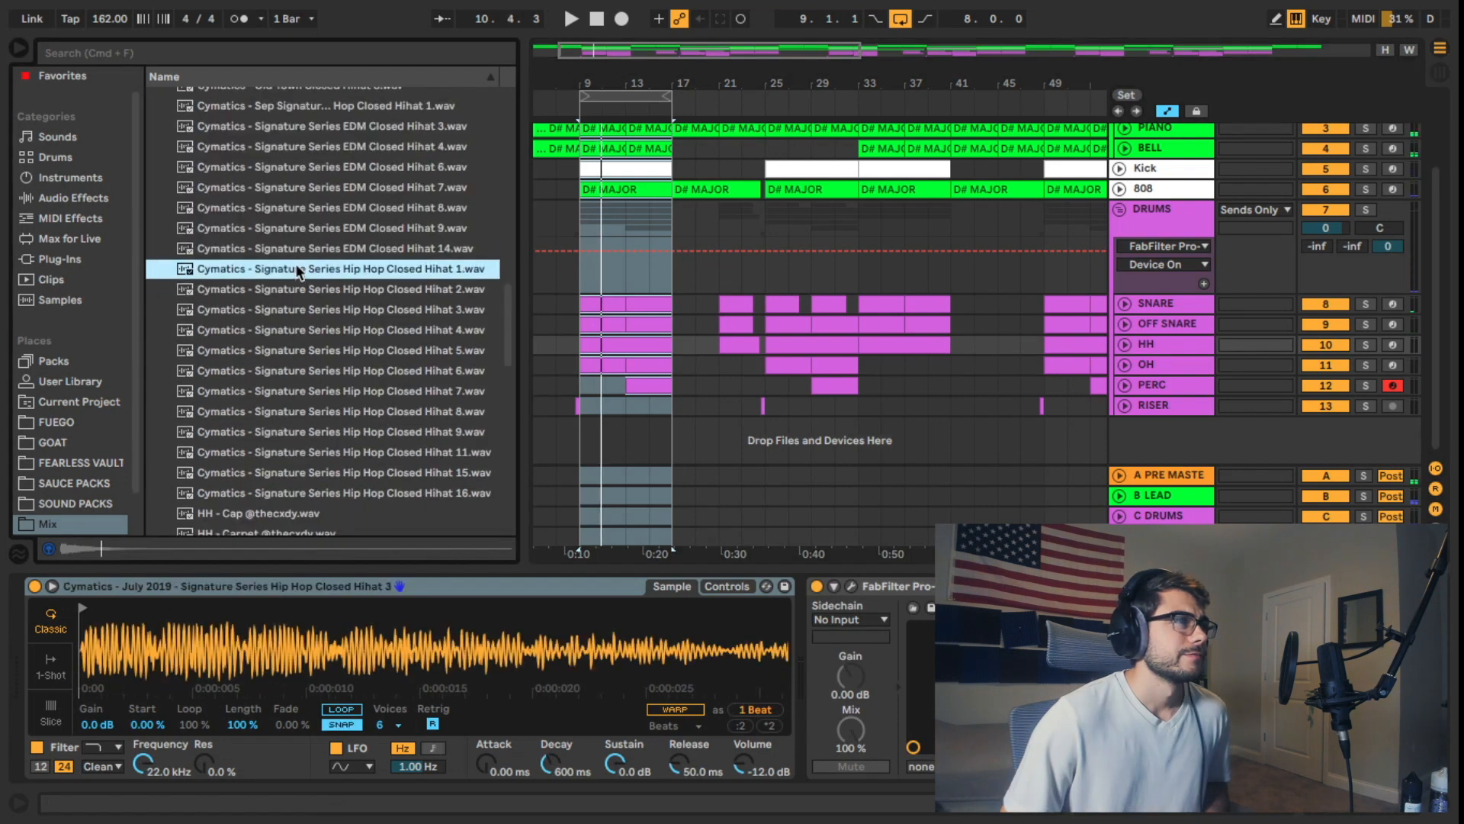
{"action": "left_click", "coordinate": [292, 290]}
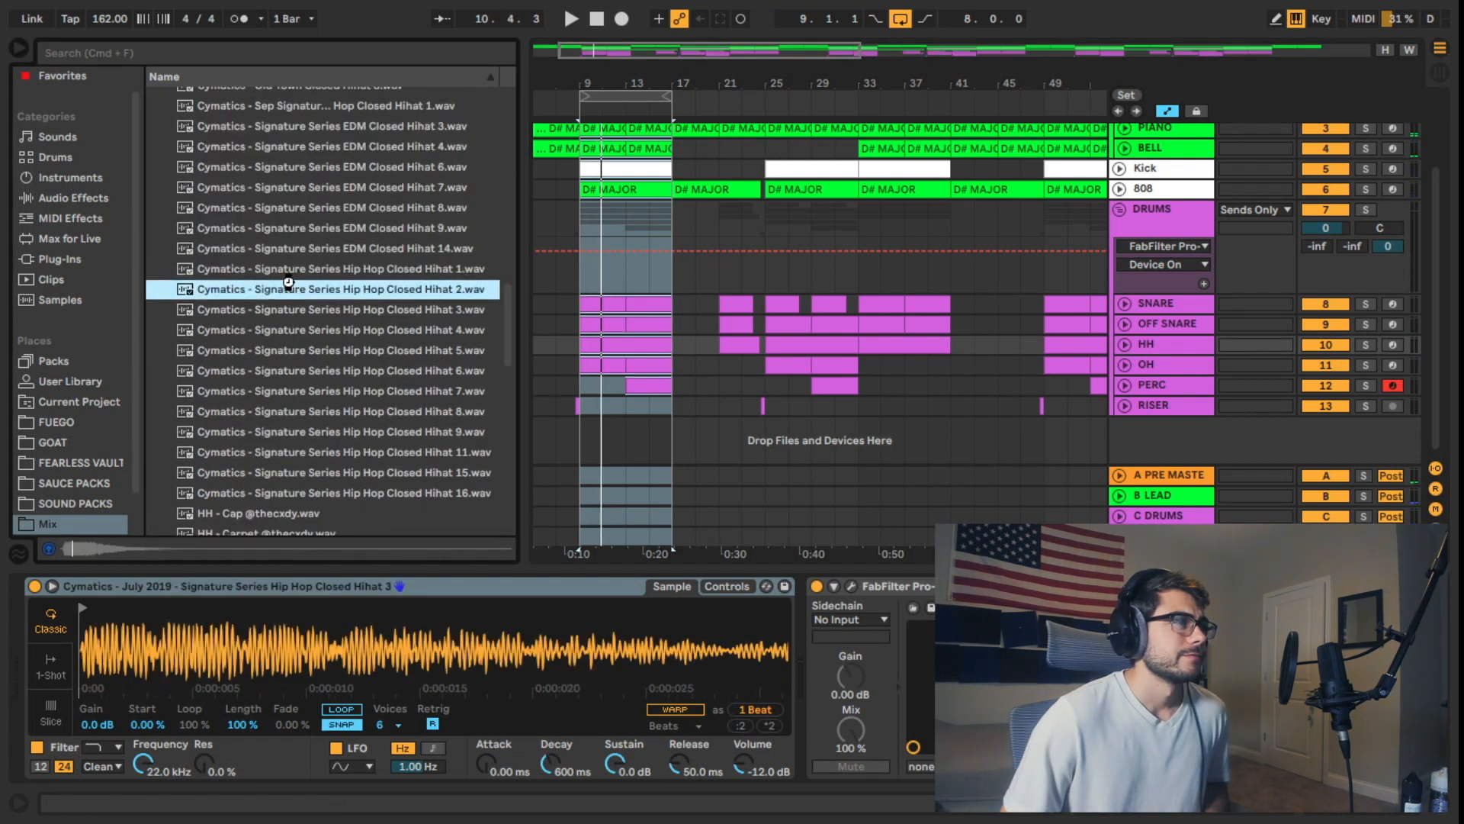
{"action": "double_click", "coordinate": [289, 289]}
{"action": "key", "text": "space"}
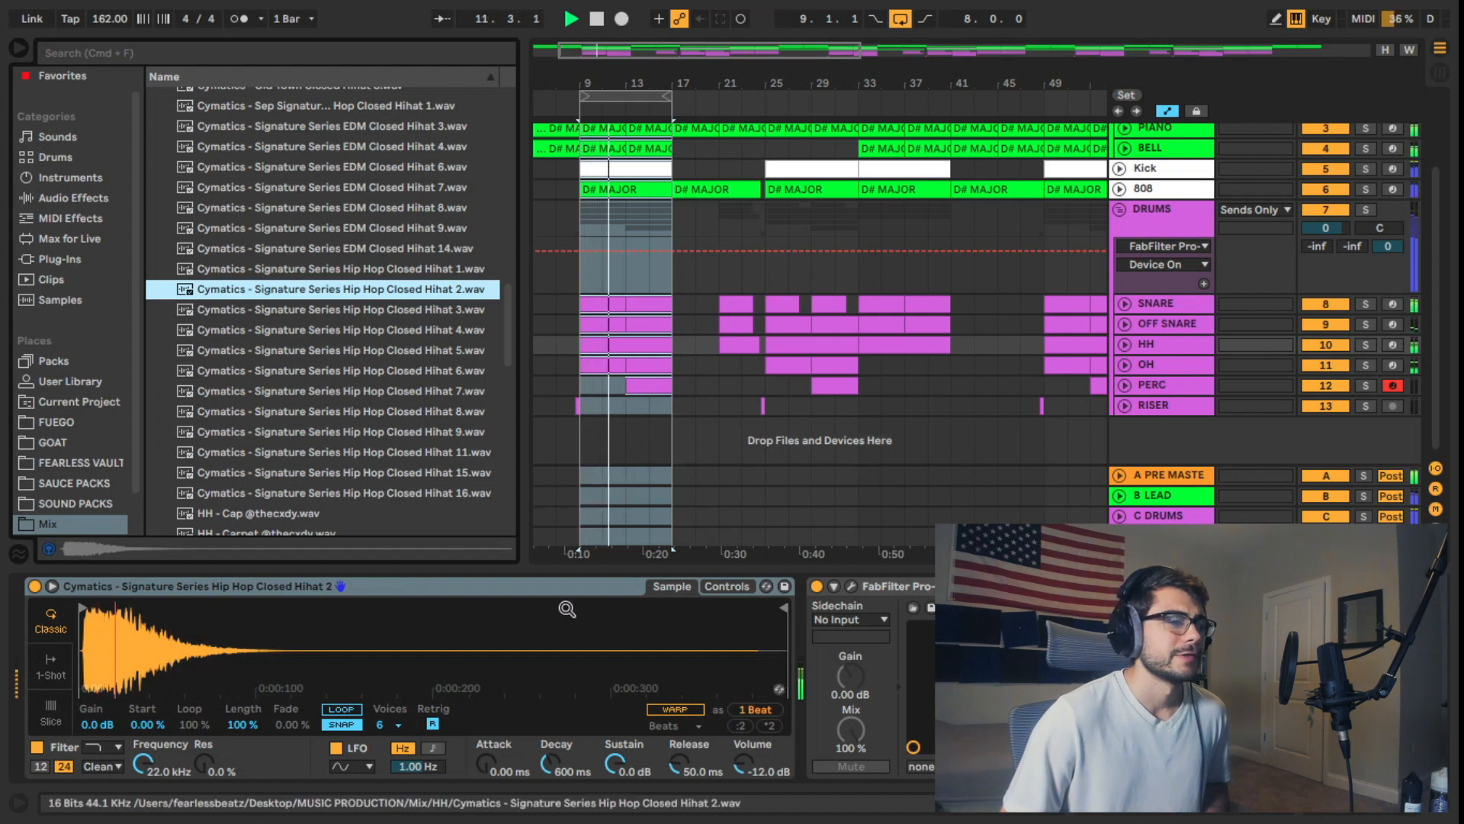
{"action": "key", "text": "space"}
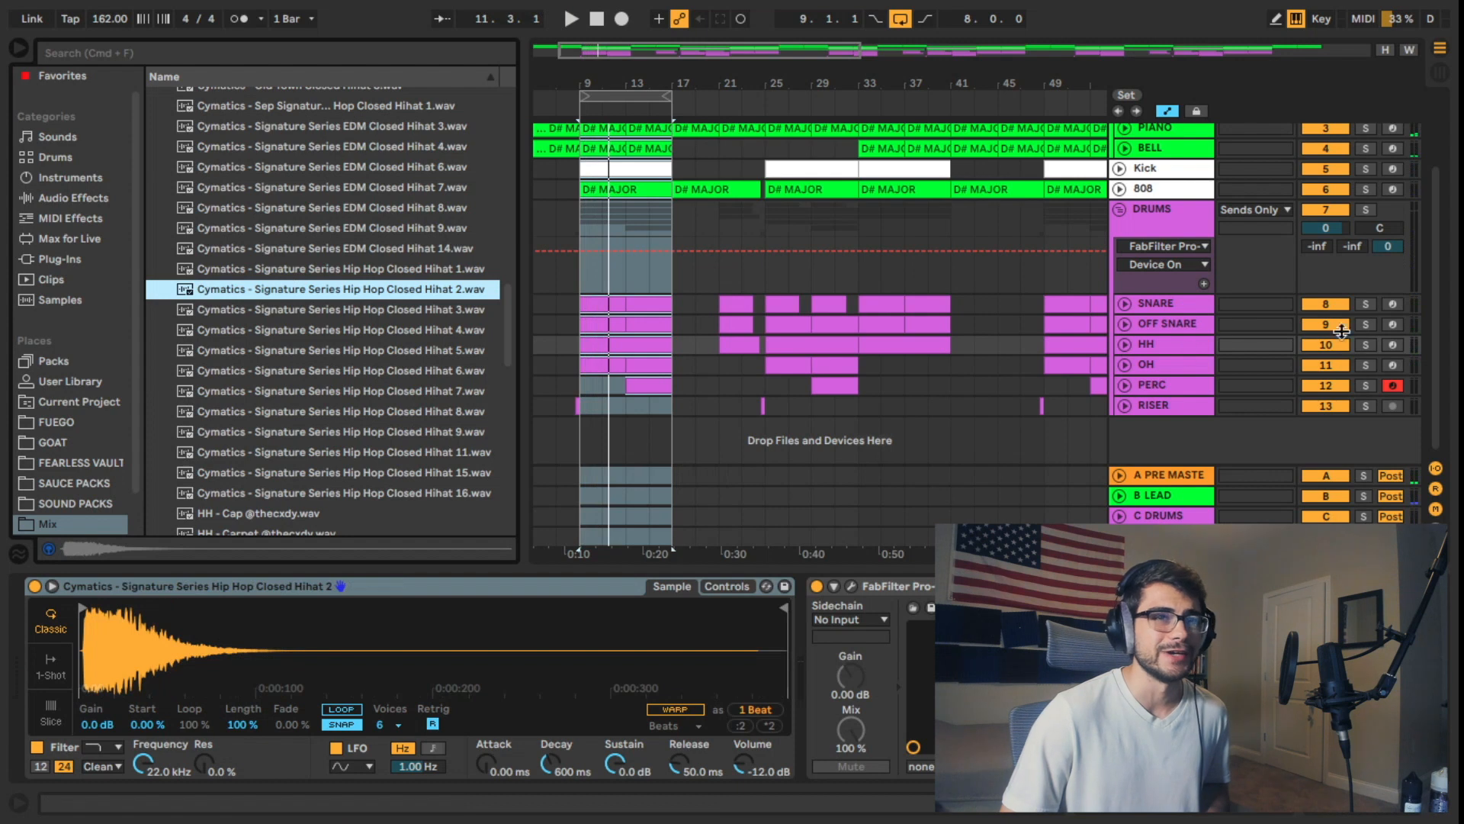
Step: Listen to the HH track in solo, and unsolo it when finished
{"action": "left_click", "coordinate": [1362, 344]}
{"action": "key", "text": "space"}
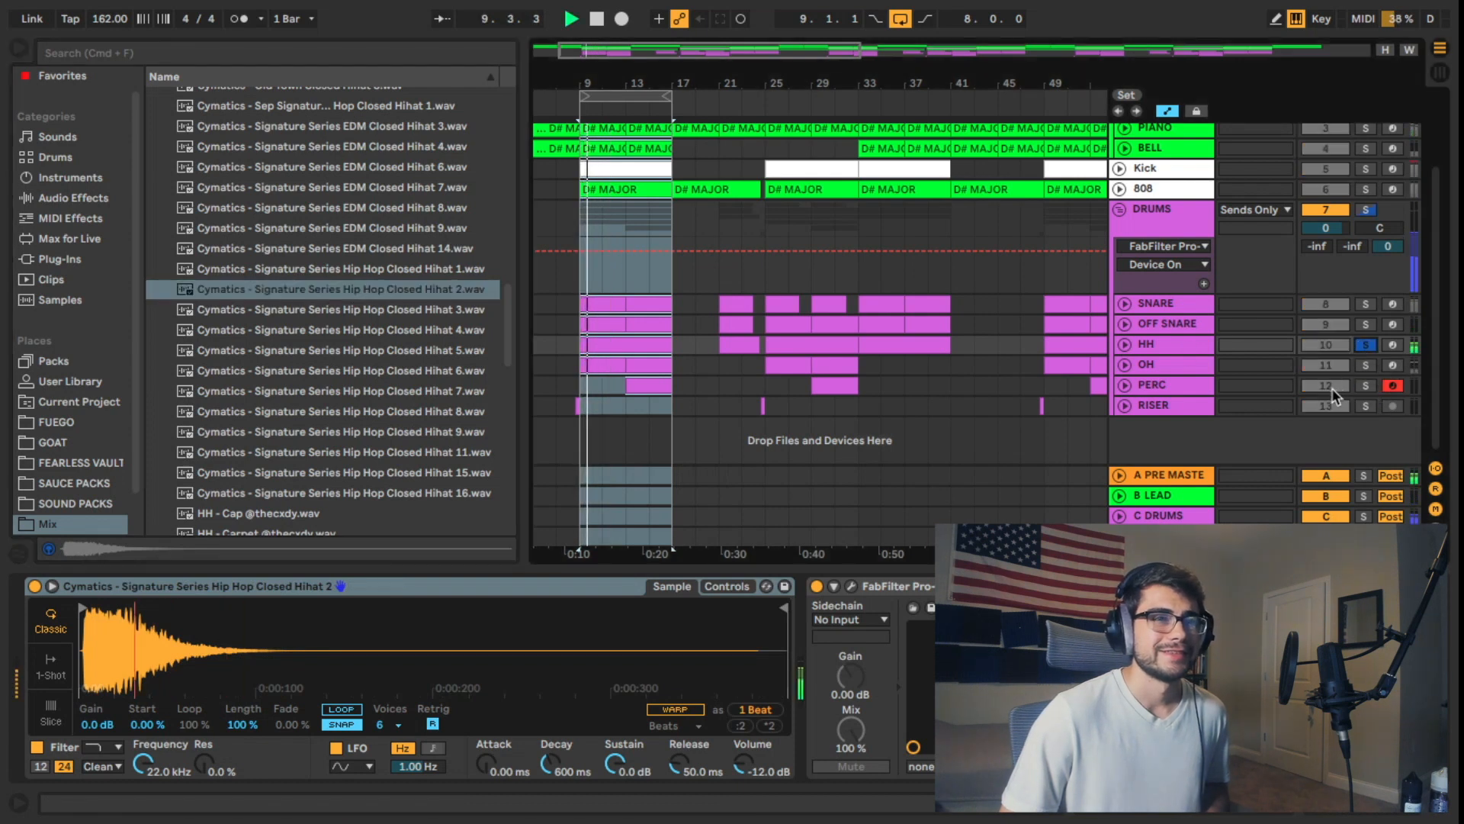
{"action": "key", "text": "space"}
{"action": "left_click", "coordinate": [1364, 344]}
Step: Replace the SNARE track's sample with Cymatics - Heater Snare 23.wav from the Mix snare samples and play the loop
{"action": "left_click", "coordinate": [1141, 308]}
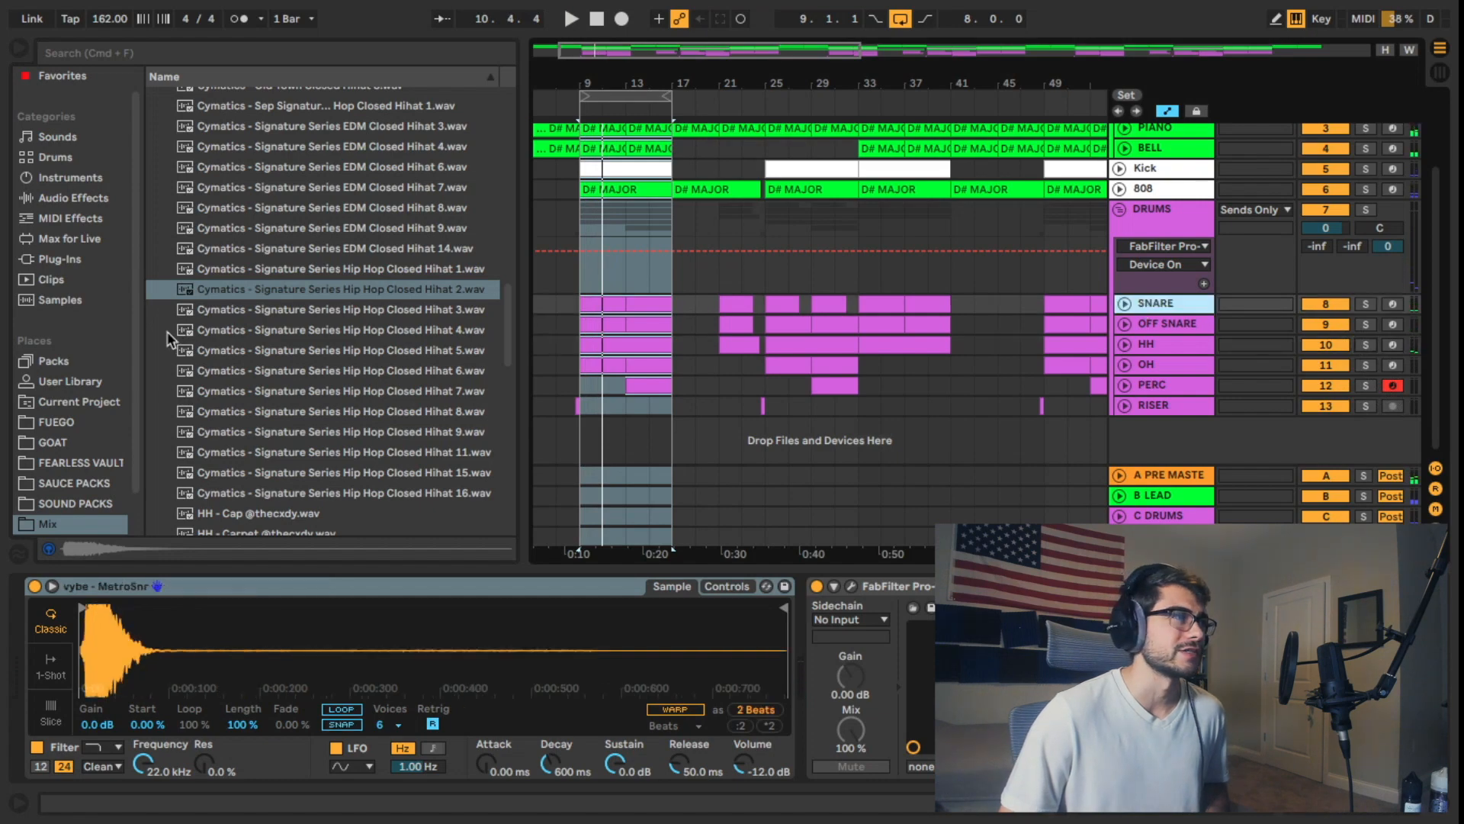
{"action": "scroll", "coordinate": [169, 338], "scroll_direction": "up", "scroll_amount": 15}
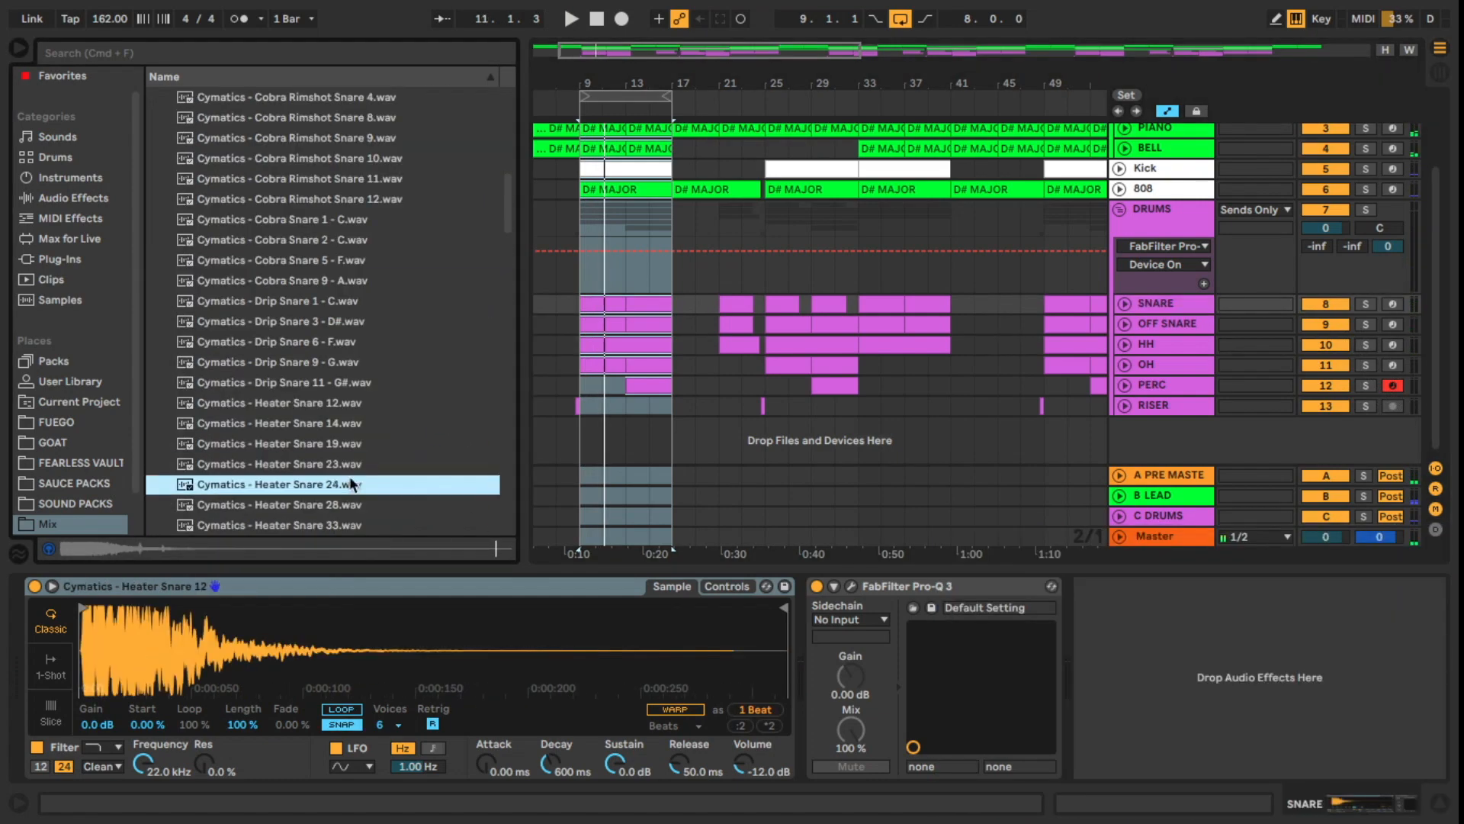
{"action": "double_click", "coordinate": [350, 465]}
{"action": "key", "text": "space"}
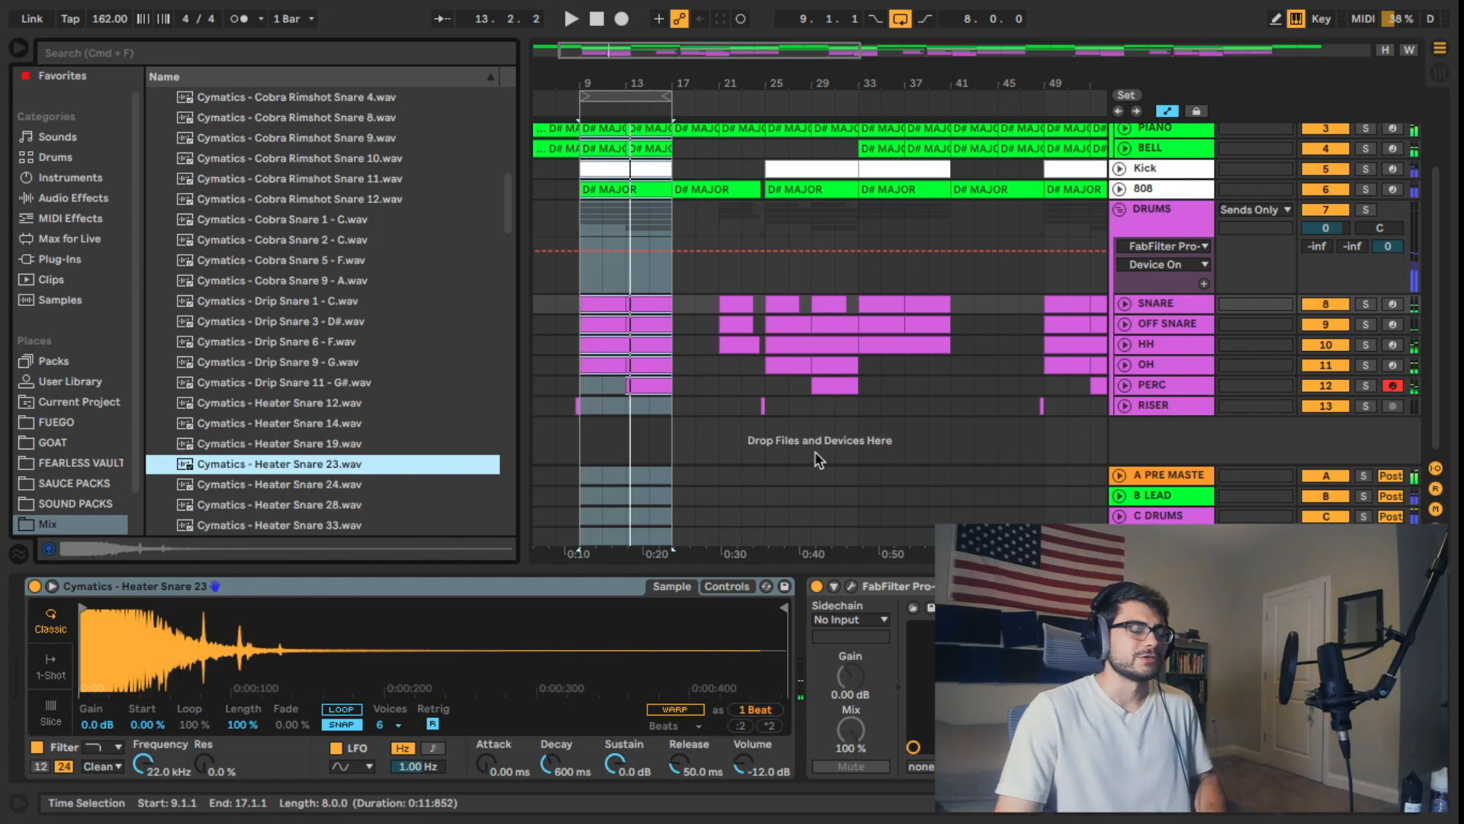
Step: Play the loop with the DRUMS group soloed, and unsolo the group to hear the drums in the full beat
{"action": "left_click", "coordinate": [1180, 370]}
{"action": "left_click", "coordinate": [1174, 304]}
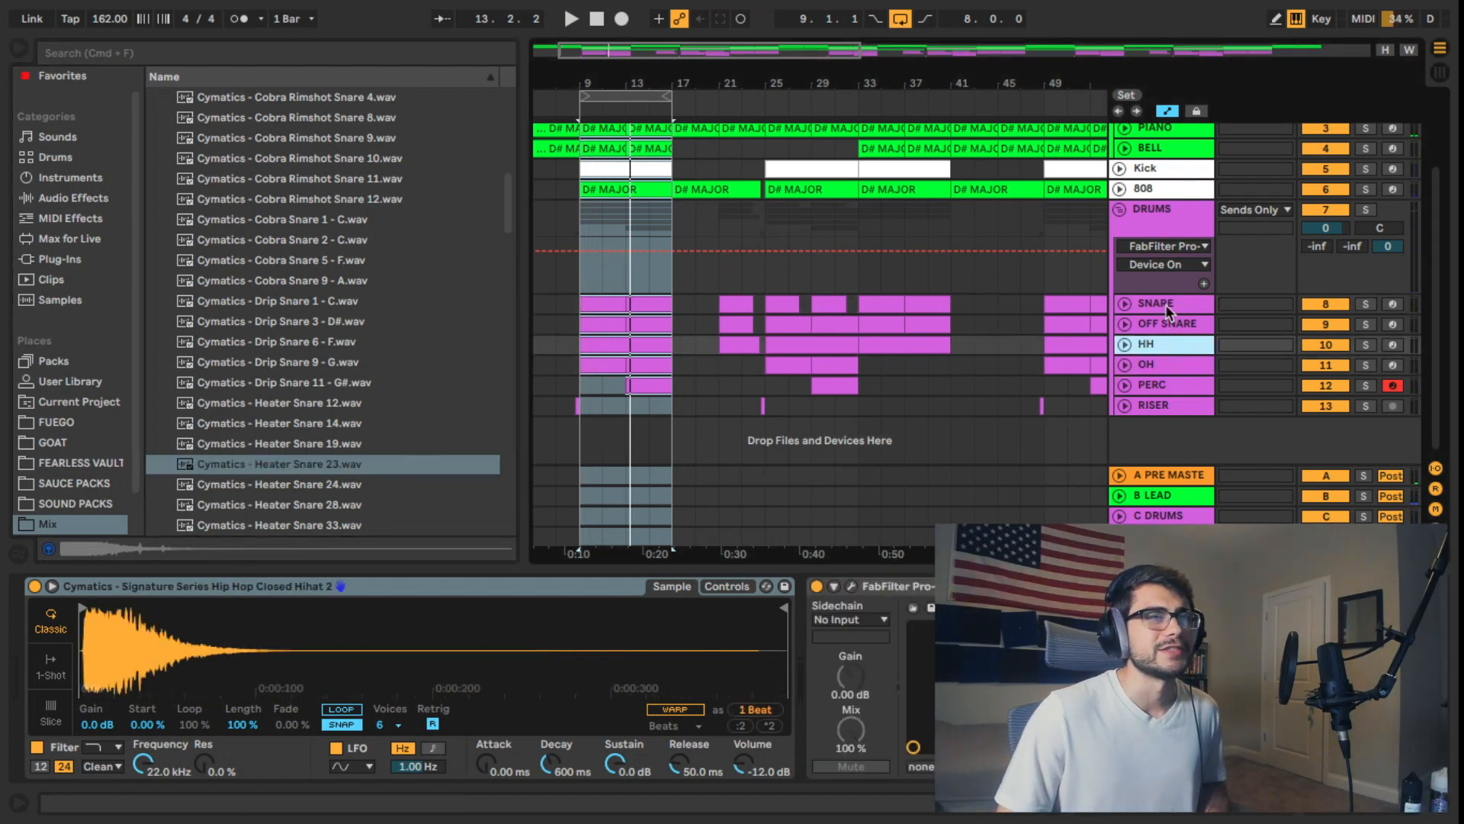
{"action": "left_click", "coordinate": [1366, 209]}
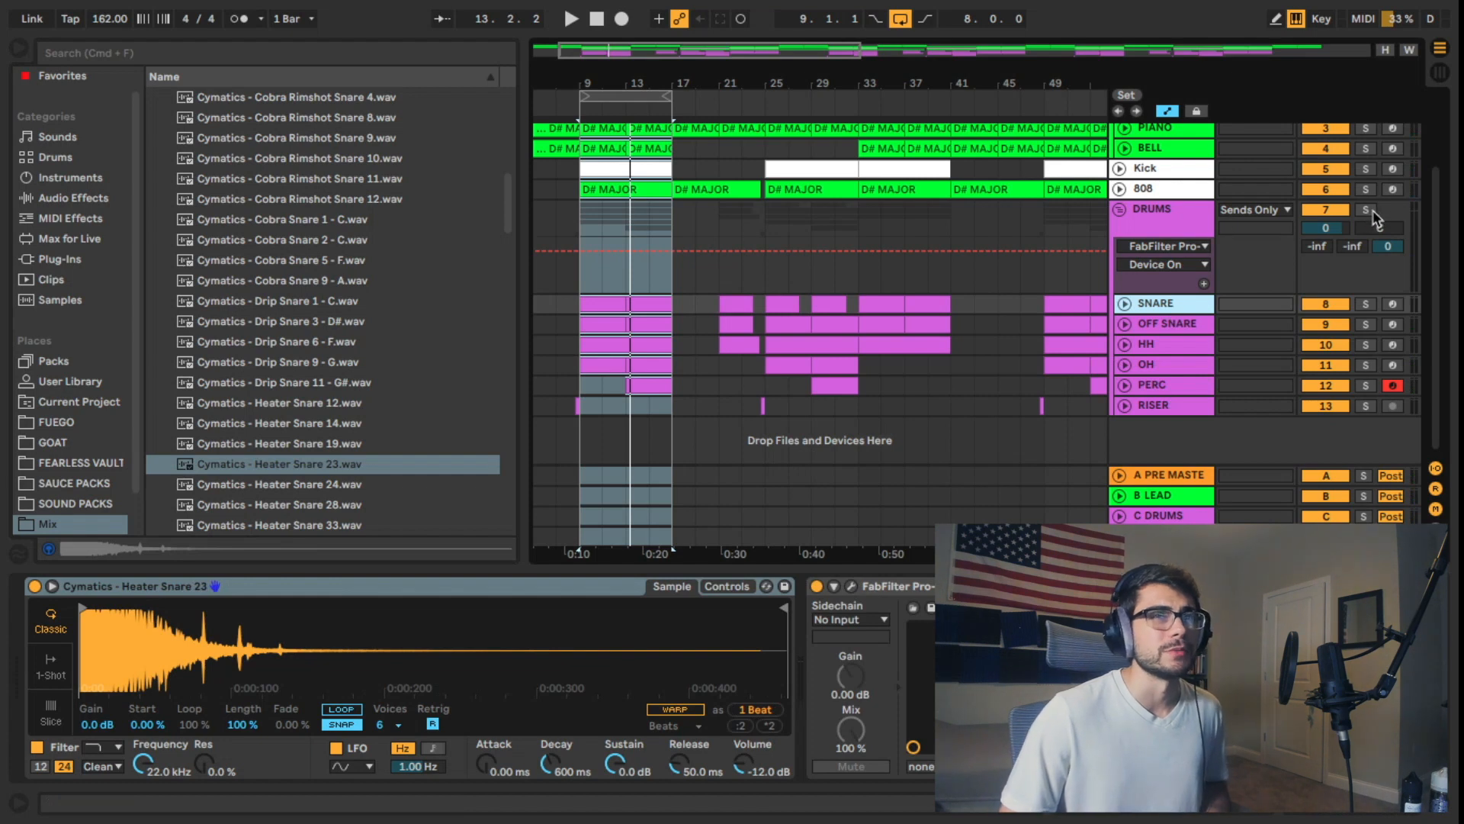
{"action": "key", "text": "space"}
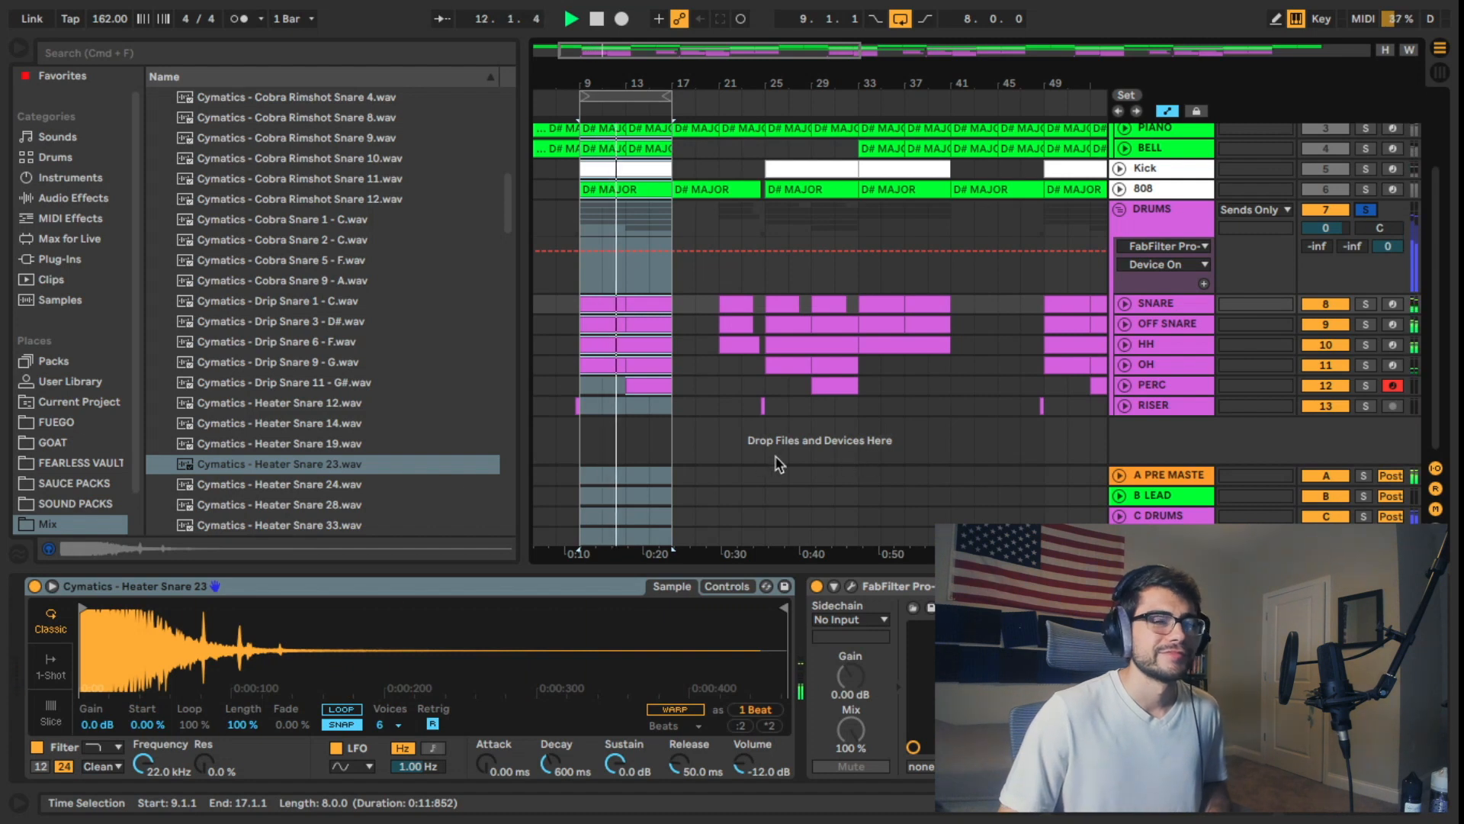
{"action": "left_click", "coordinate": [1366, 209]}
{"action": "key", "text": "space"}
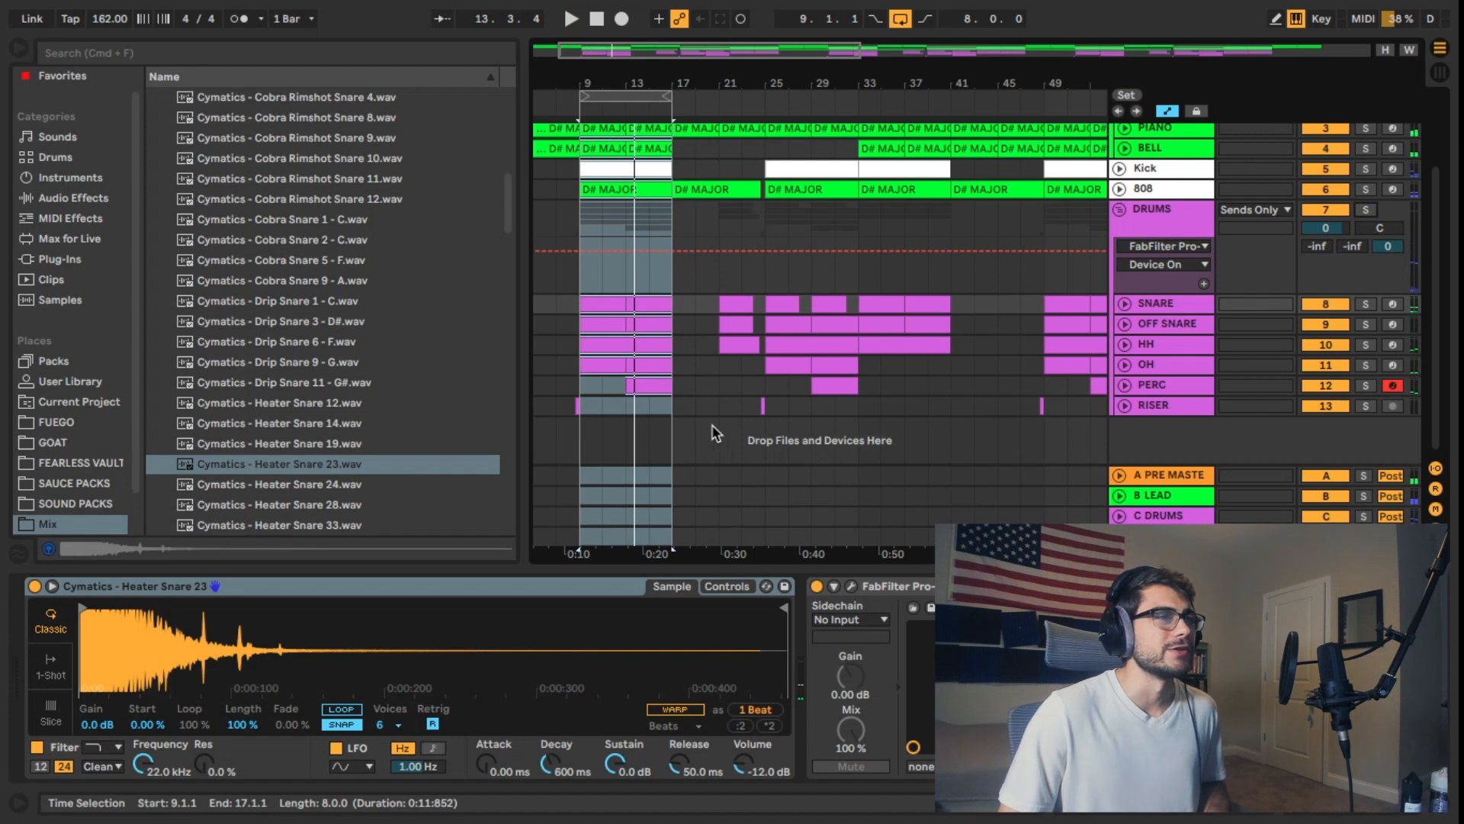
Step: Replay the bars 9 to 17 loop with no track soloed to judge how the drum samples fit the beat
{"action": "key", "text": "space"}
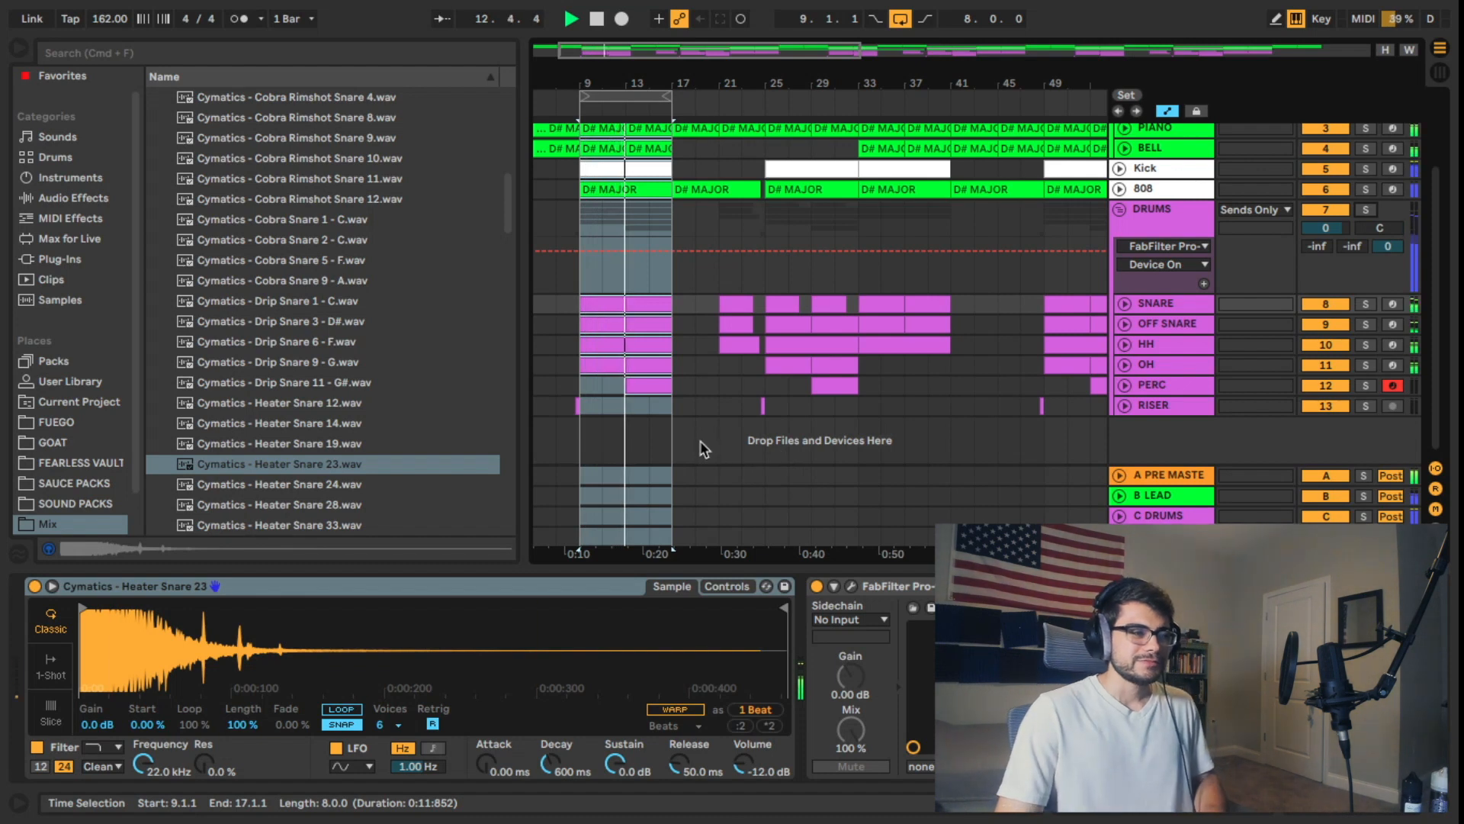
{"action": "key", "text": "space"}
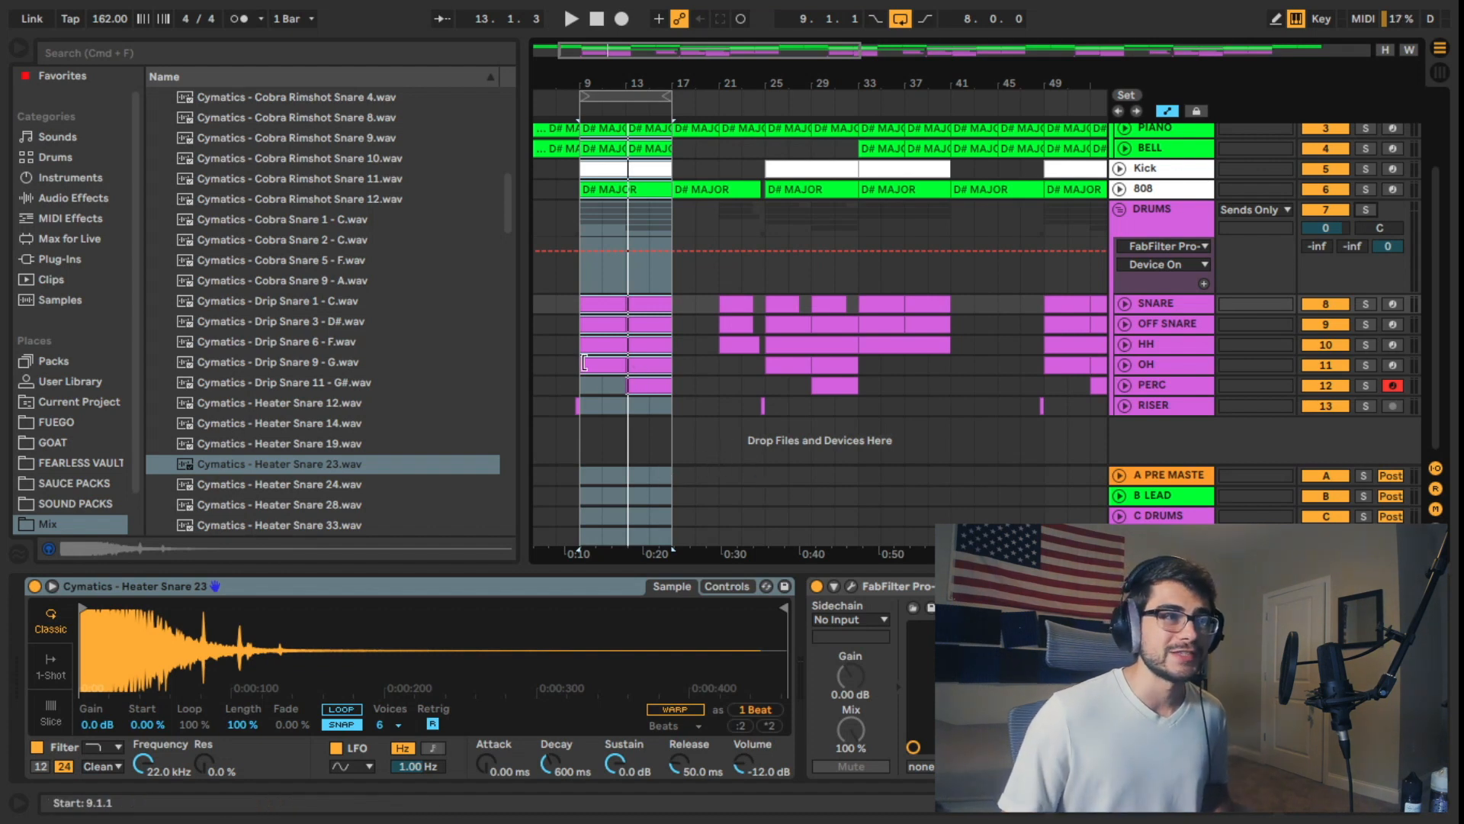
{"action": "left_click", "coordinate": [639, 383]}
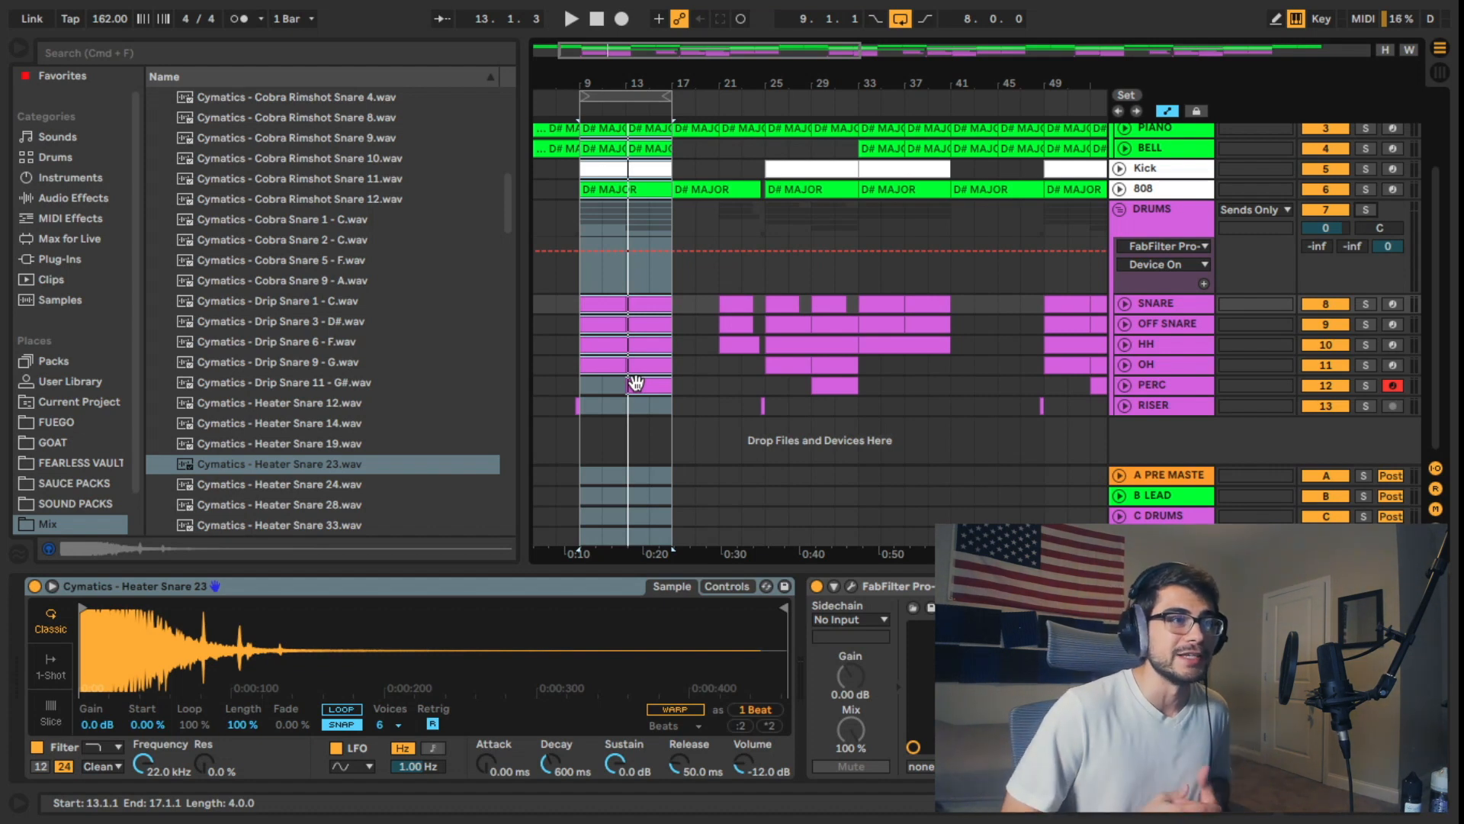
{"action": "key", "text": "space"}
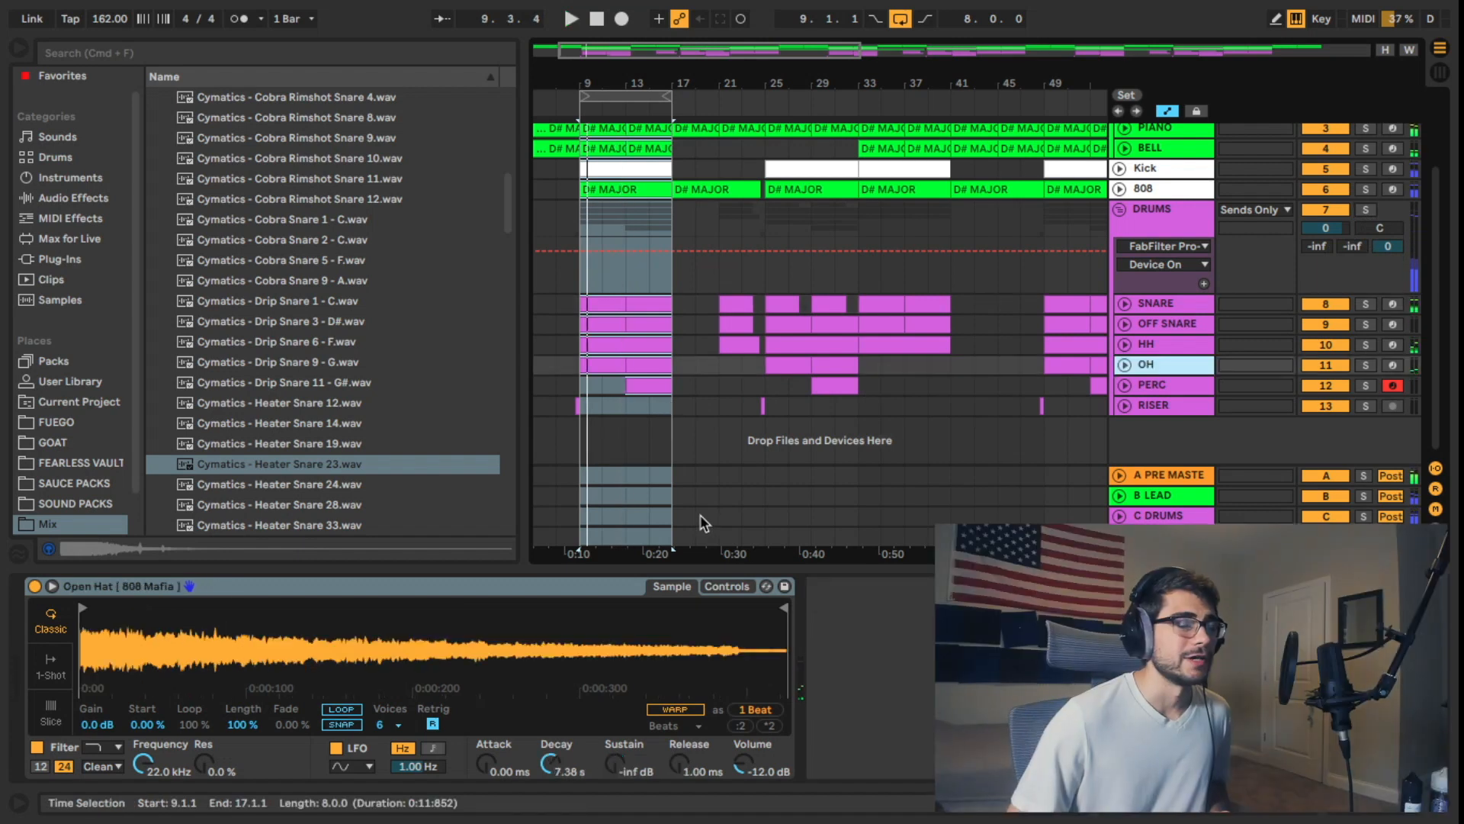
{"action": "key", "text": "space"}
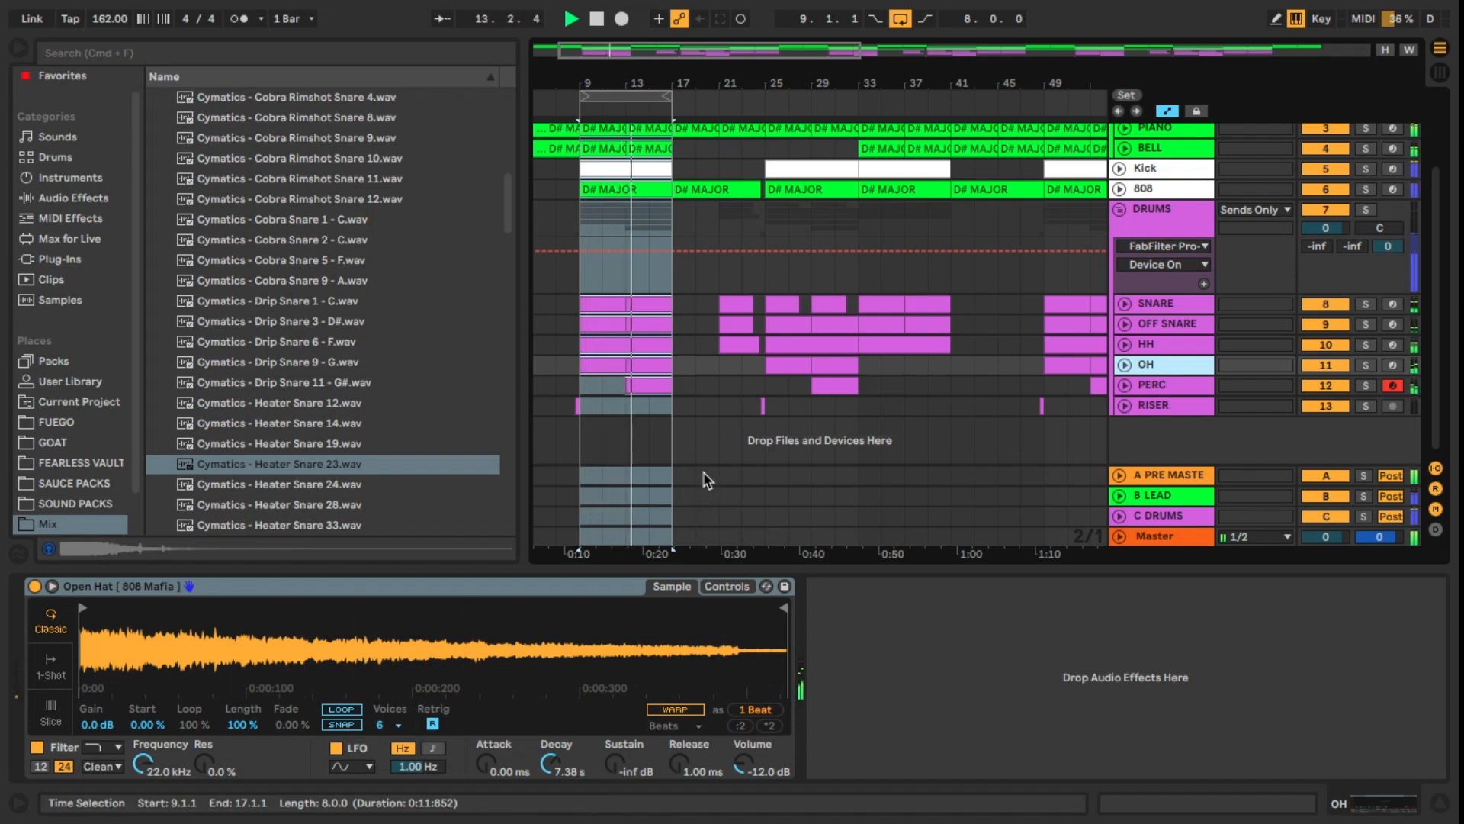
{"action": "key", "text": "space"}
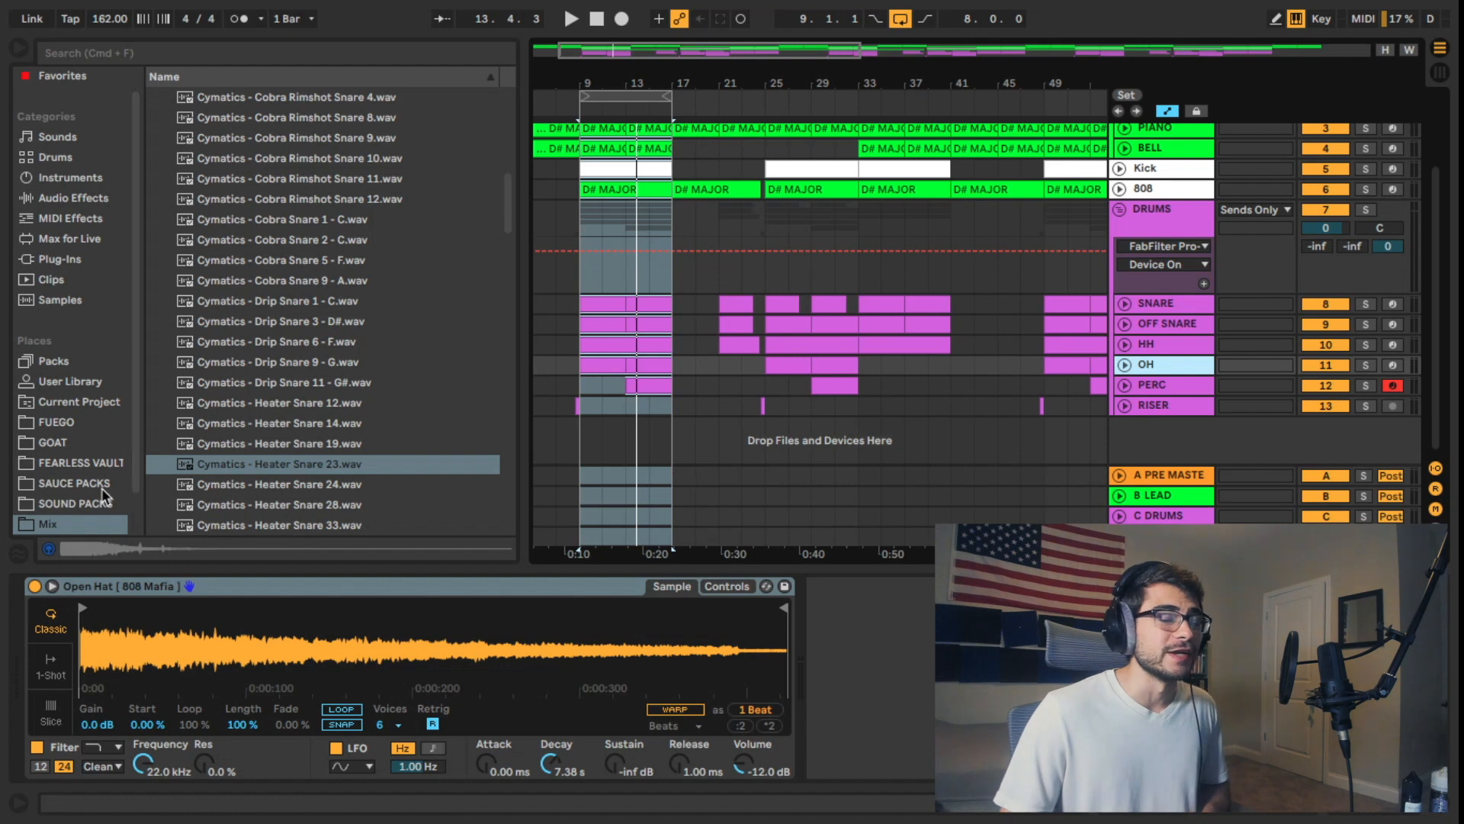
Step: Browse the Desktop for a sample folder to add to Places, and cancel without adding one
{"action": "scroll", "coordinate": [223, 486], "scroll_direction": "down", "scroll_amount": 5}
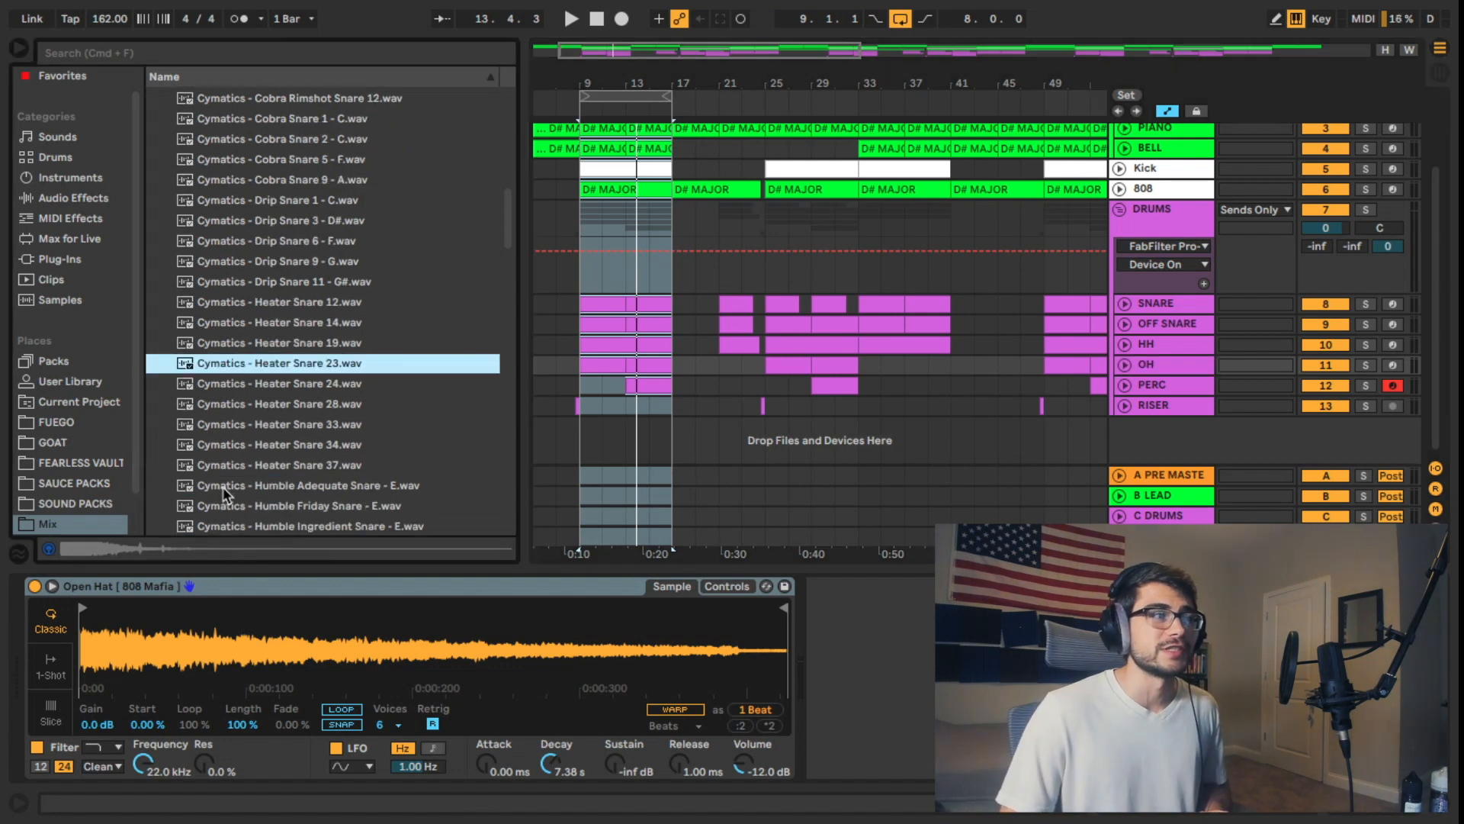
{"action": "scroll", "coordinate": [67, 436], "scroll_direction": "down", "scroll_amount": 2}
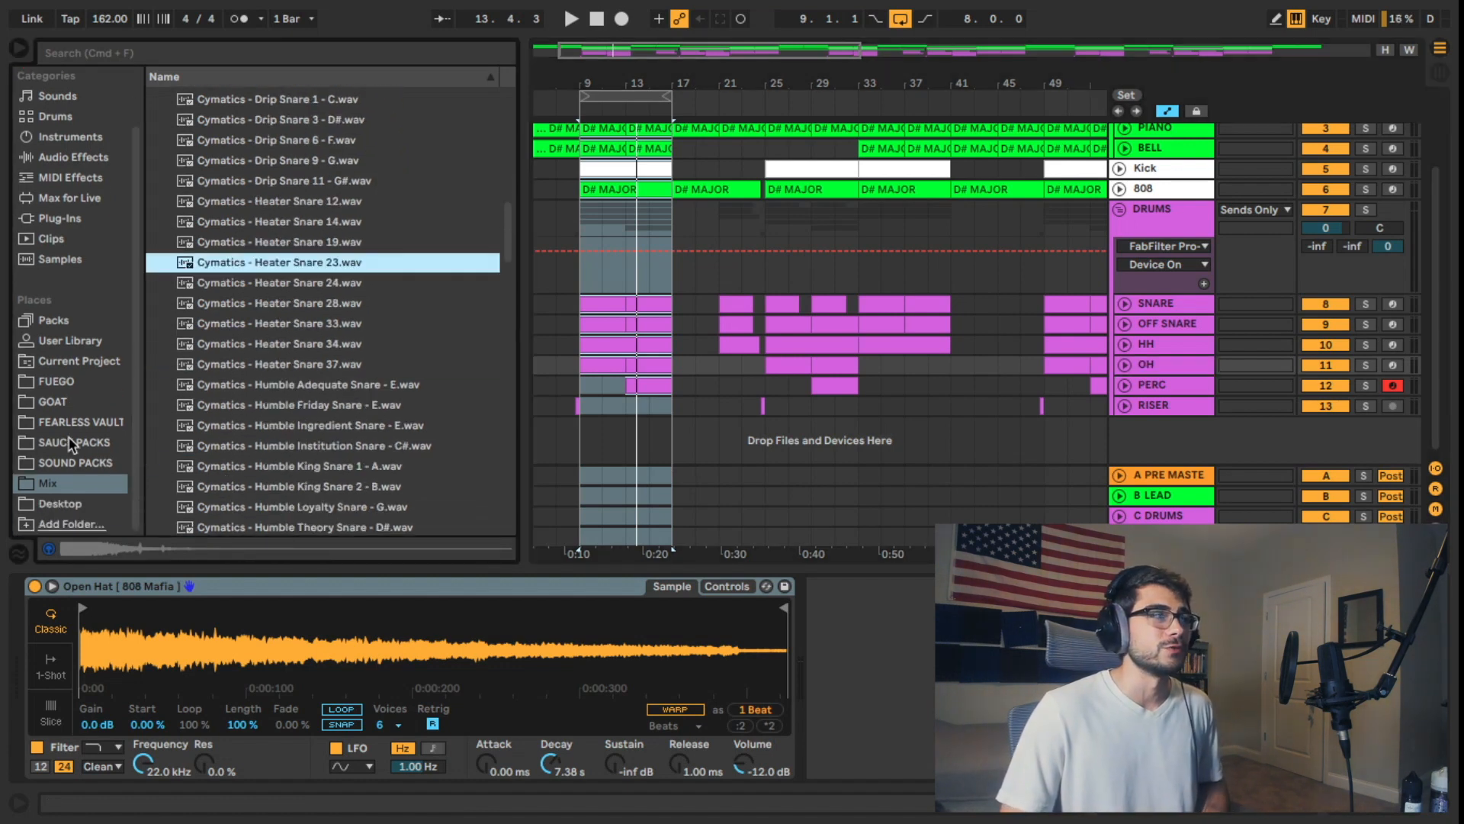
{"action": "left_click", "coordinate": [29, 526]}
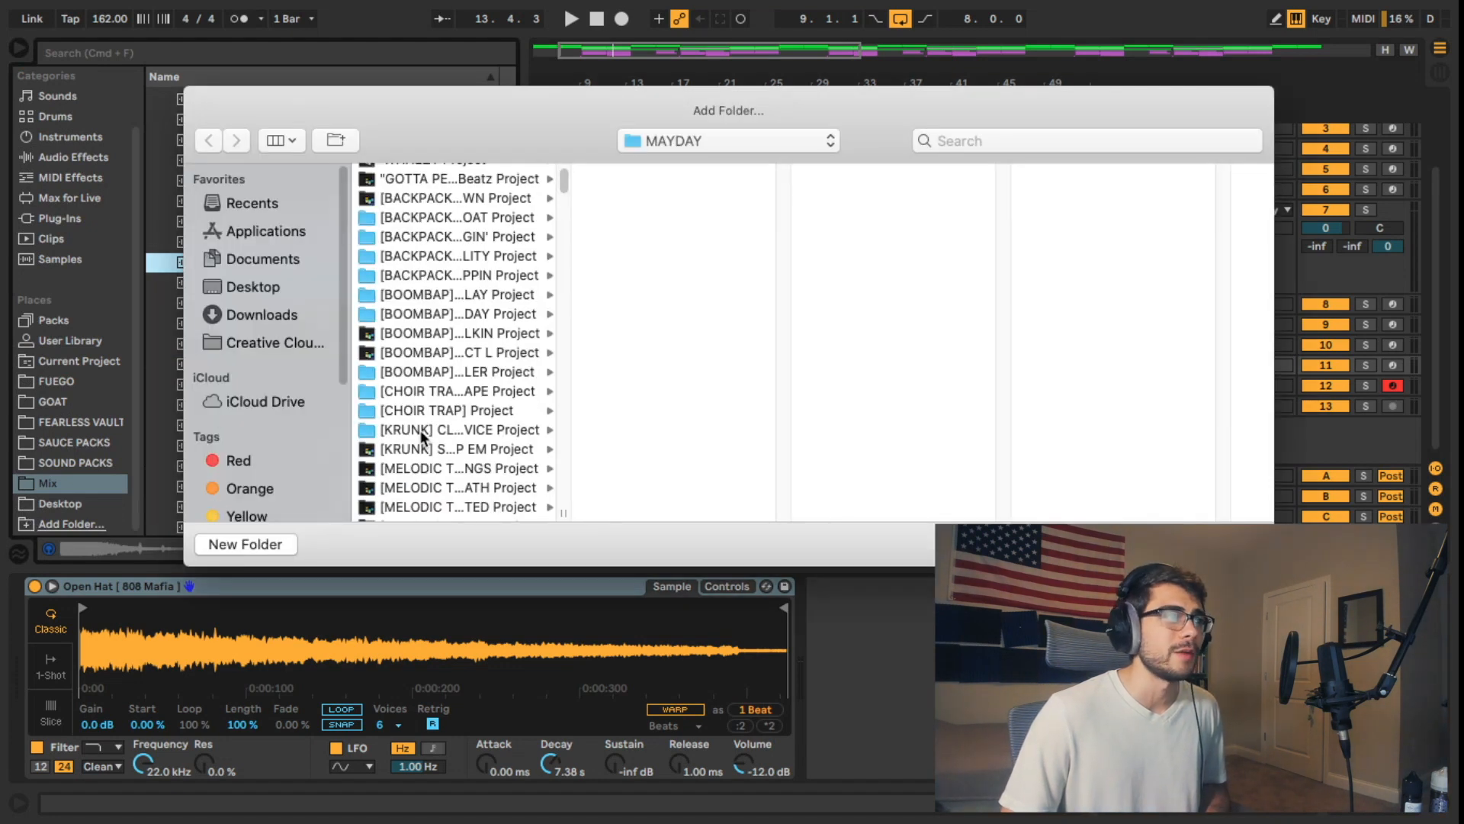
{"action": "left_click", "coordinate": [280, 284]}
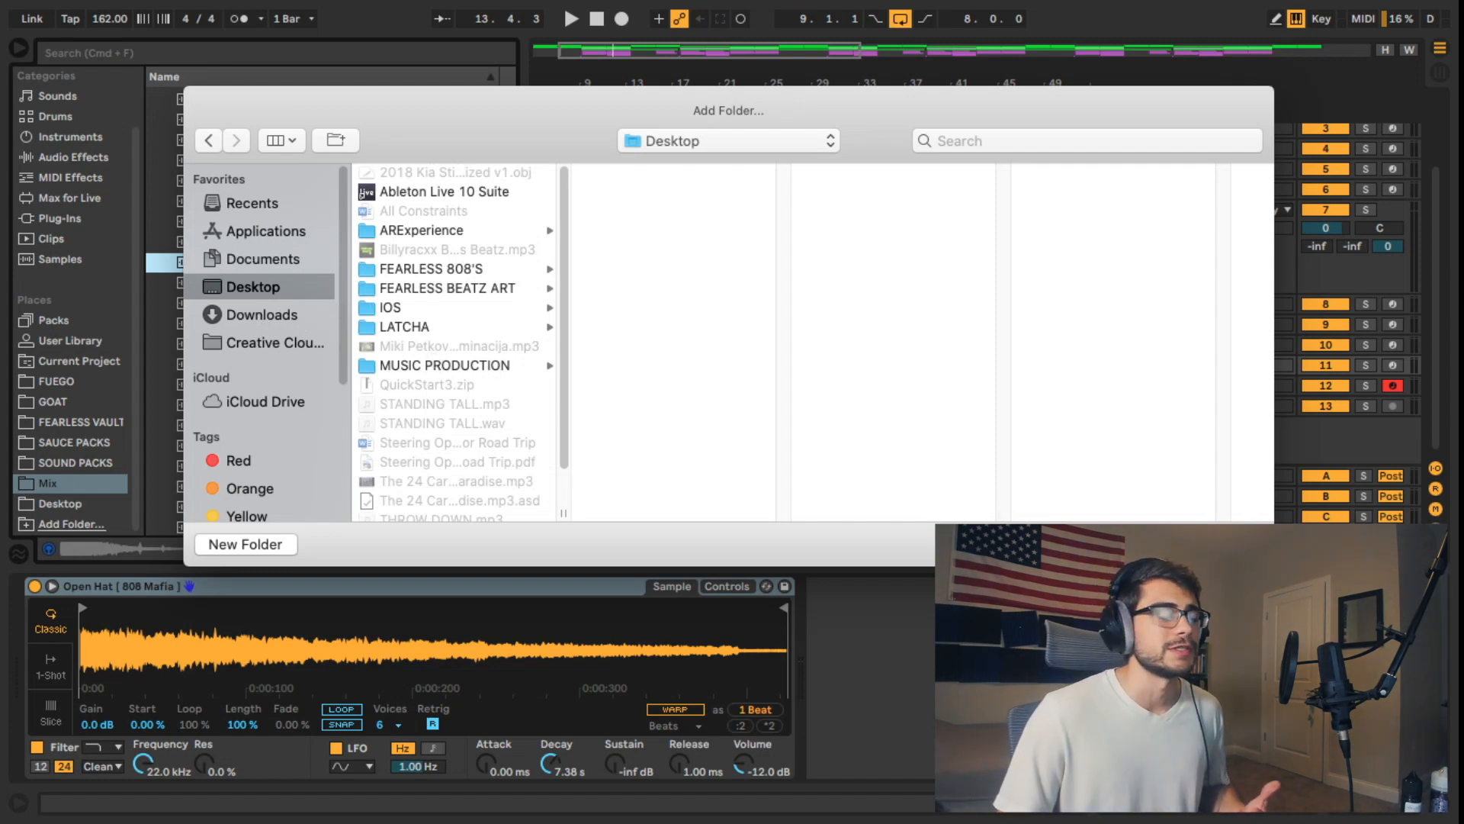
{"action": "left_click", "coordinate": [1144, 544]}
Step: Collapse the SNARE folder and look through the sound categories in the Mix folder
{"action": "scroll", "coordinate": [188, 284], "scroll_direction": "up", "scroll_amount": 15}
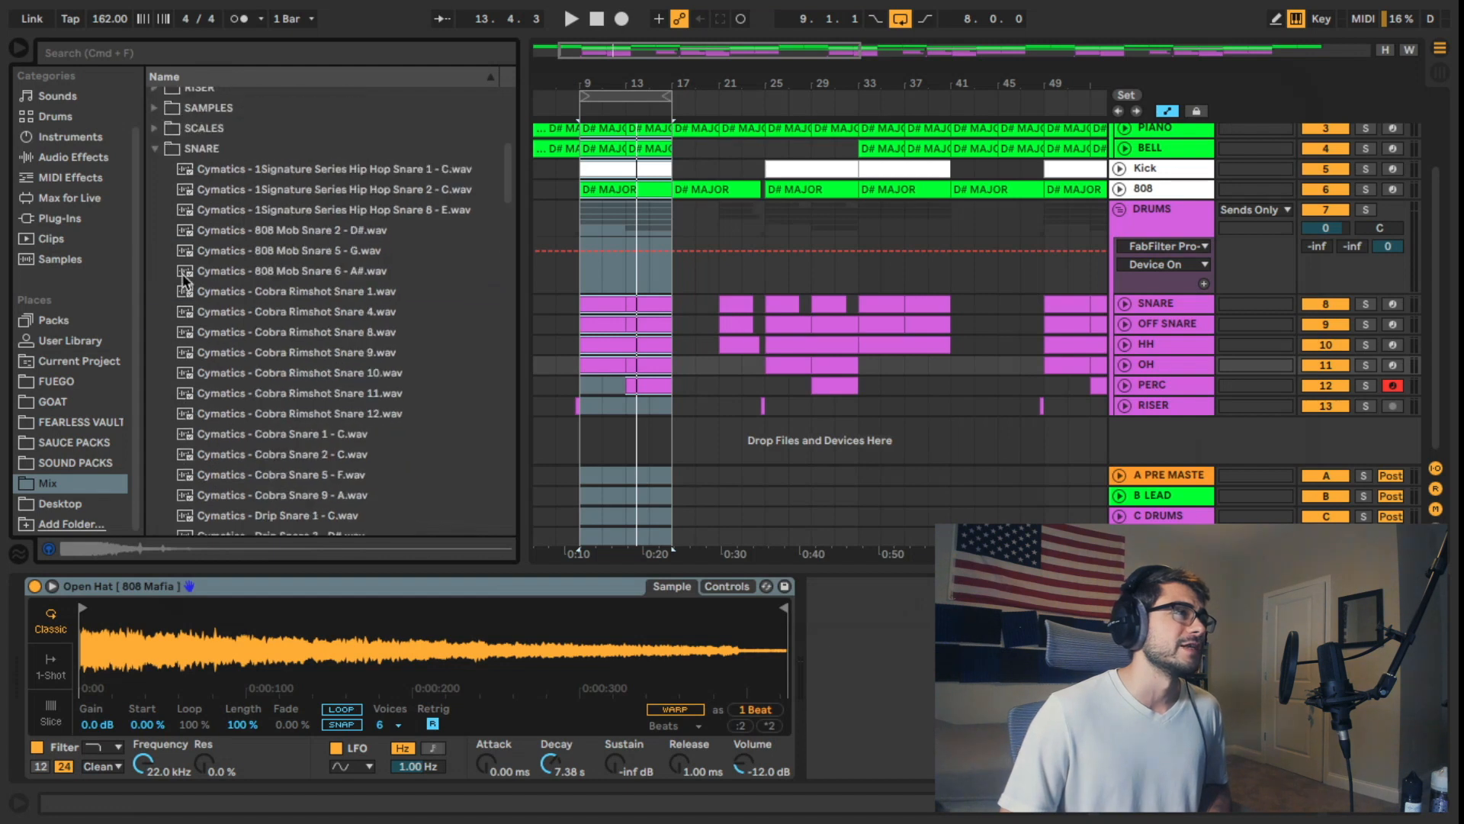
{"action": "left_click", "coordinate": [155, 504]}
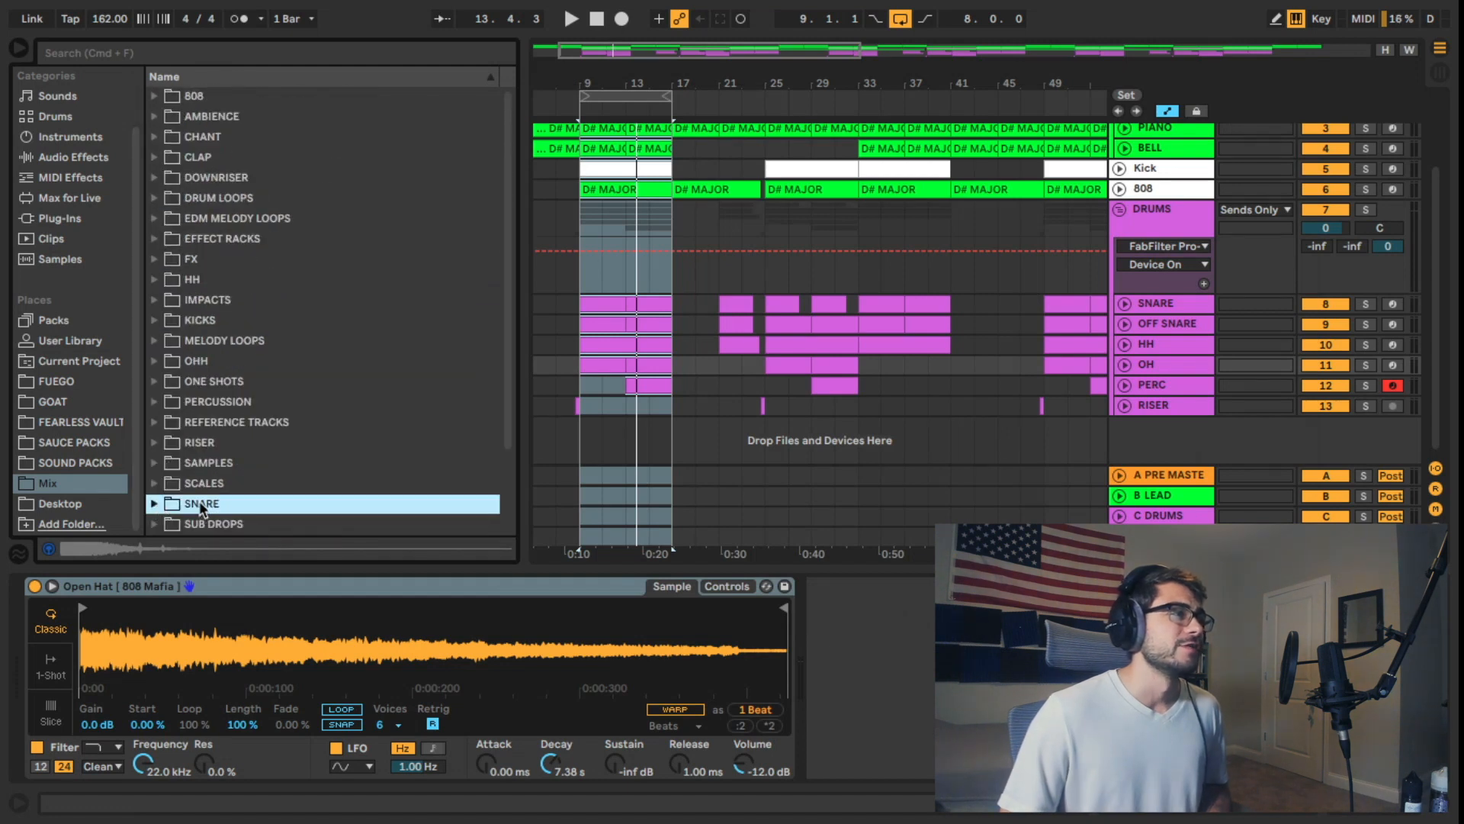
{"action": "scroll", "coordinate": [229, 479], "scroll_direction": "down", "scroll_amount": 3}
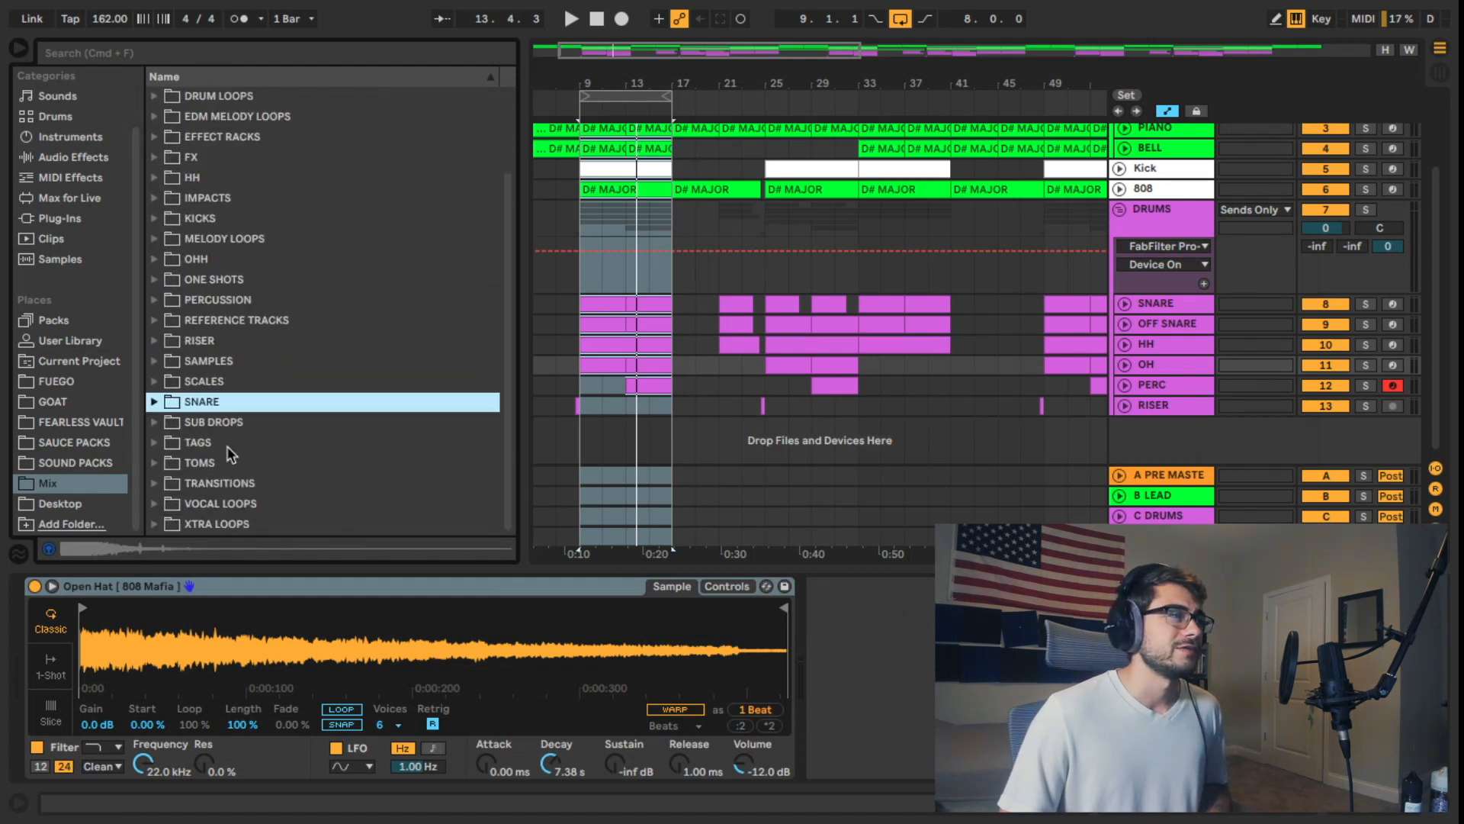
{"action": "scroll", "coordinate": [229, 442], "scroll_direction": "up", "scroll_amount": 3}
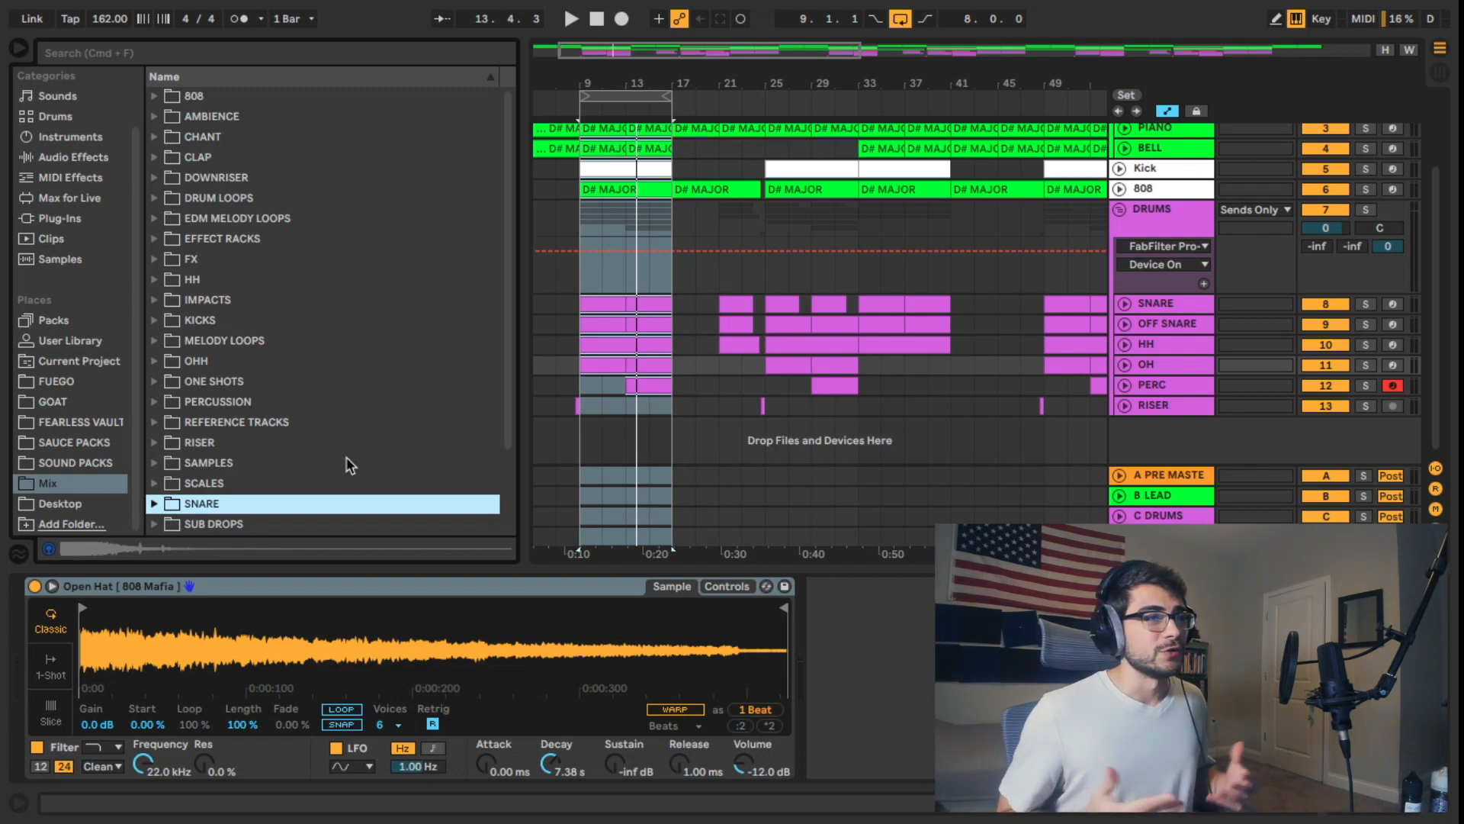
Step: Inspect the samples loaded on the OH, HH, OFF SNARE and SNARE tracks, selecting their clips one after another
{"action": "left_click", "coordinate": [641, 367]}
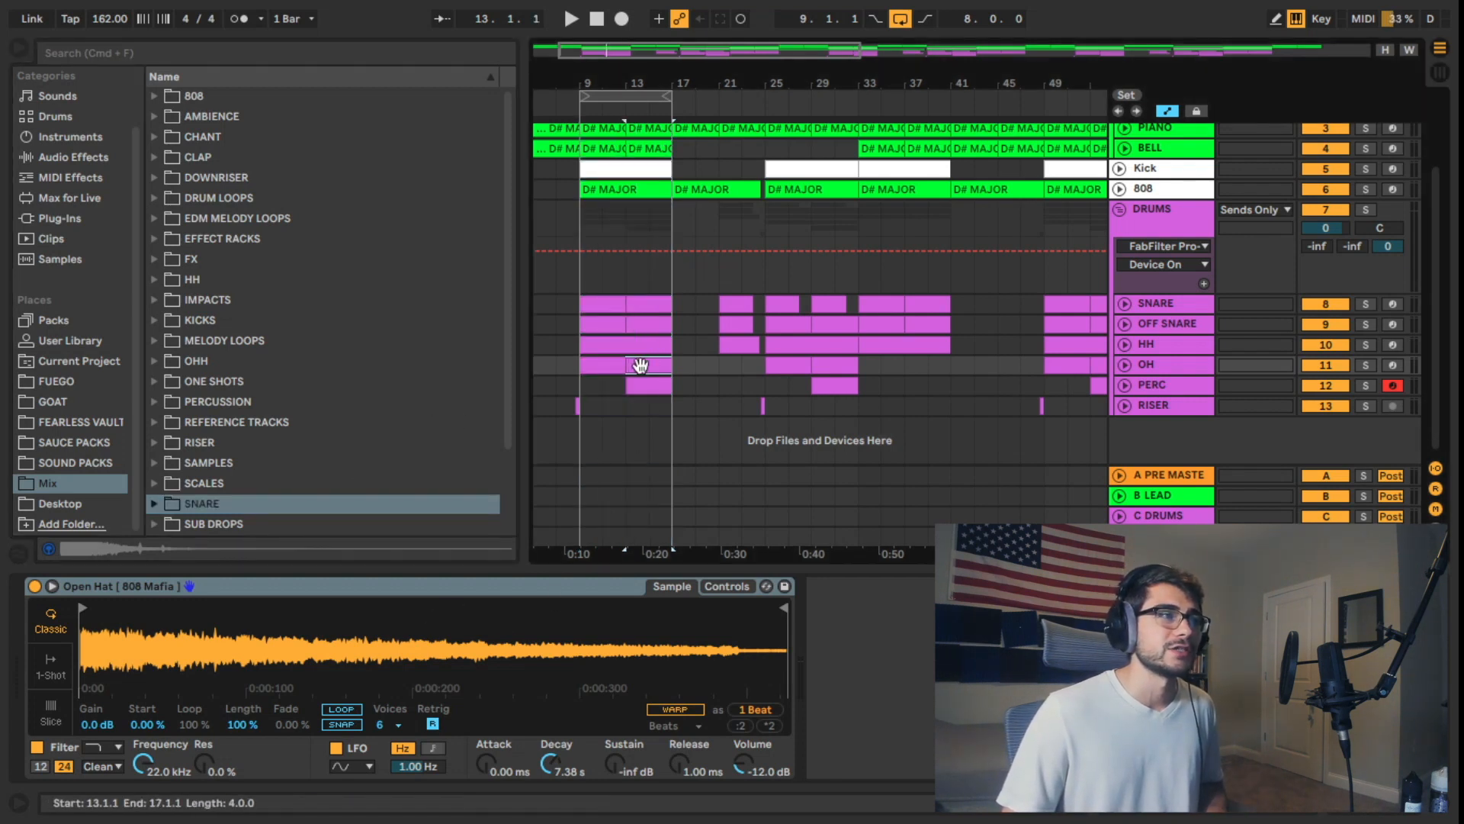
{"action": "left_click", "coordinate": [636, 347]}
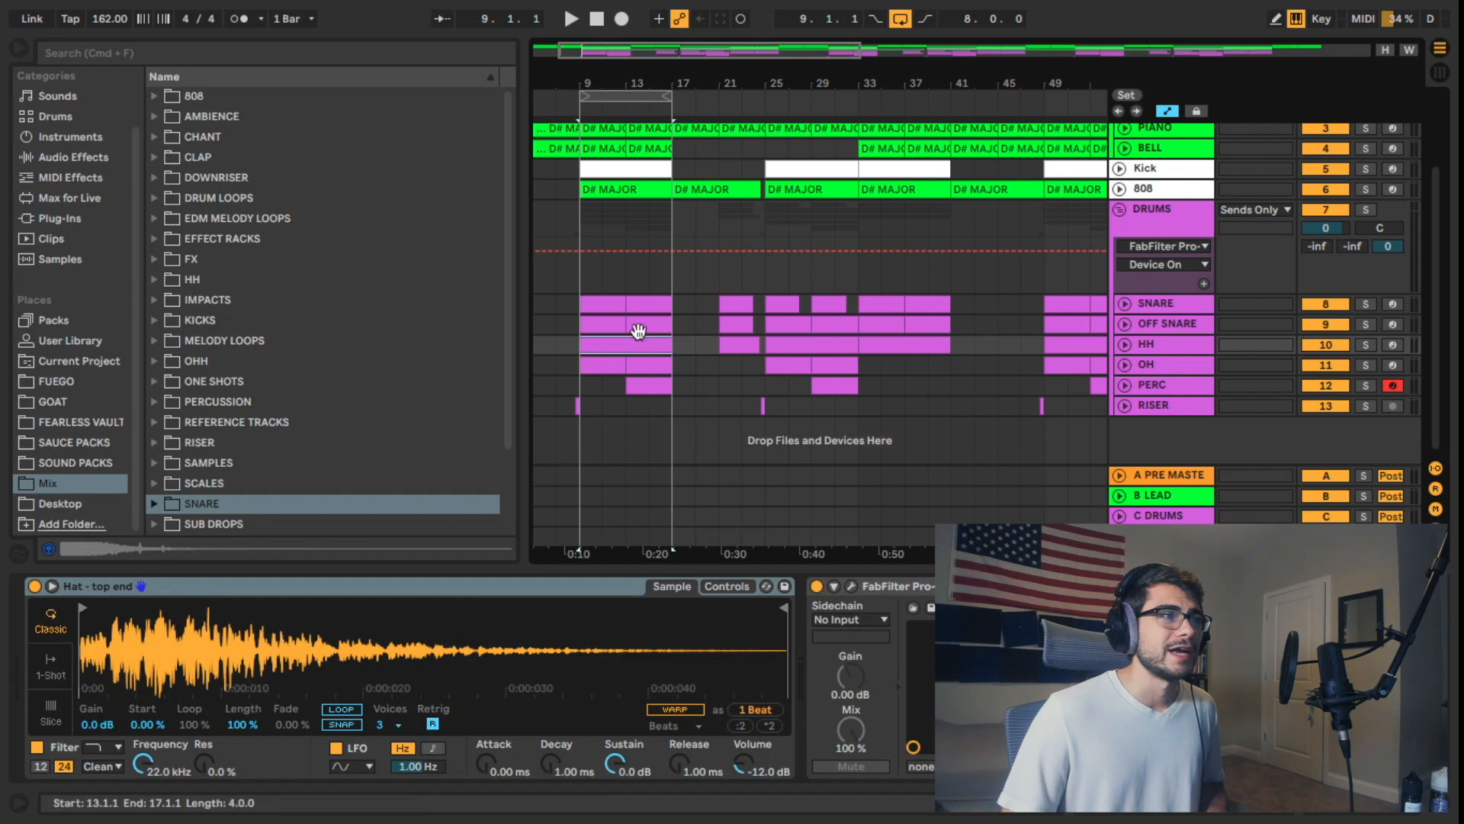
{"action": "left_click", "coordinate": [637, 329]}
{"action": "left_click", "coordinate": [642, 307]}
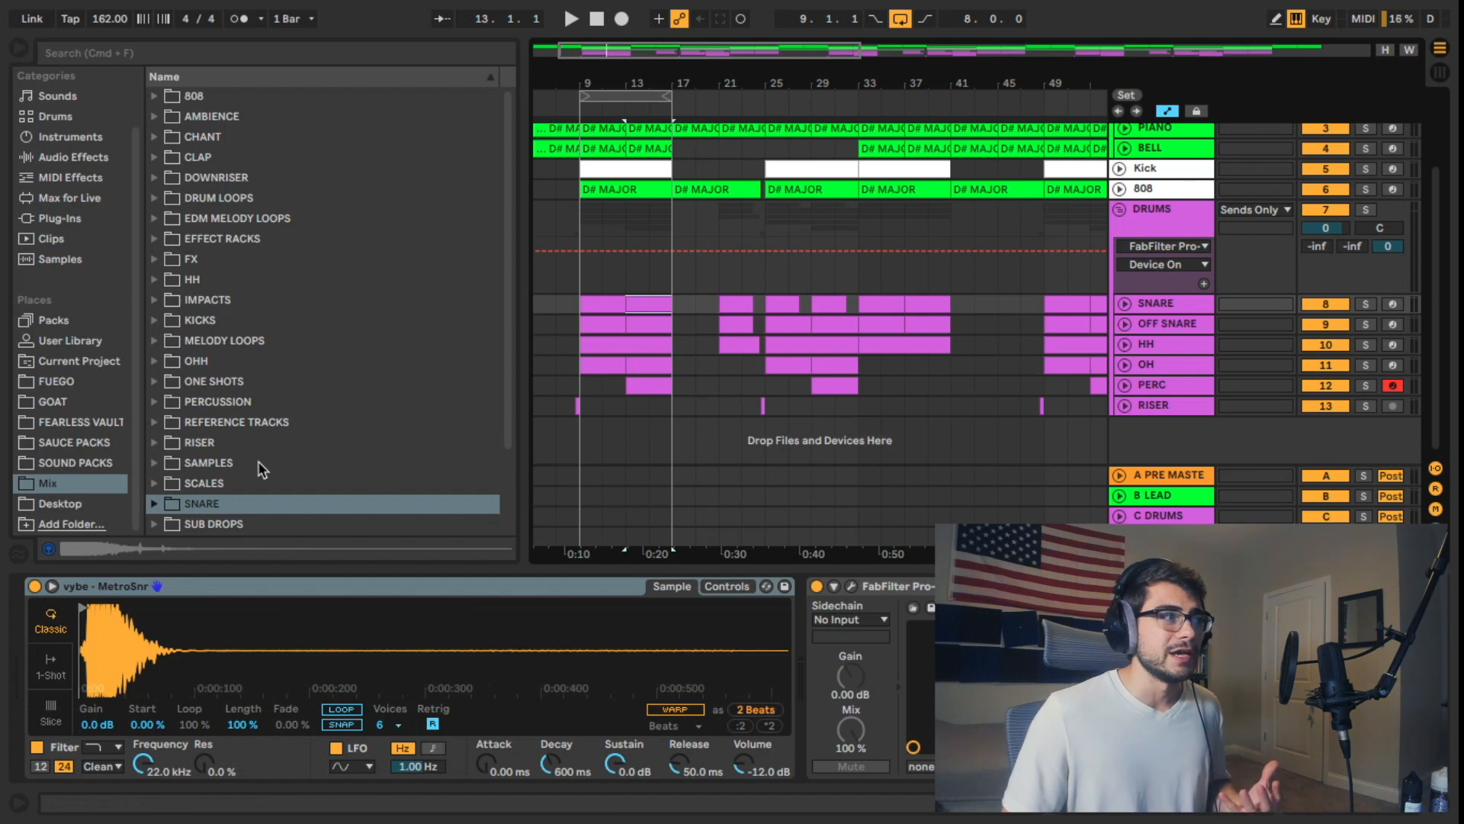
Step: Look through the drum kits collected in the SAUCE PACKS folder
{"action": "left_click", "coordinate": [99, 443]}
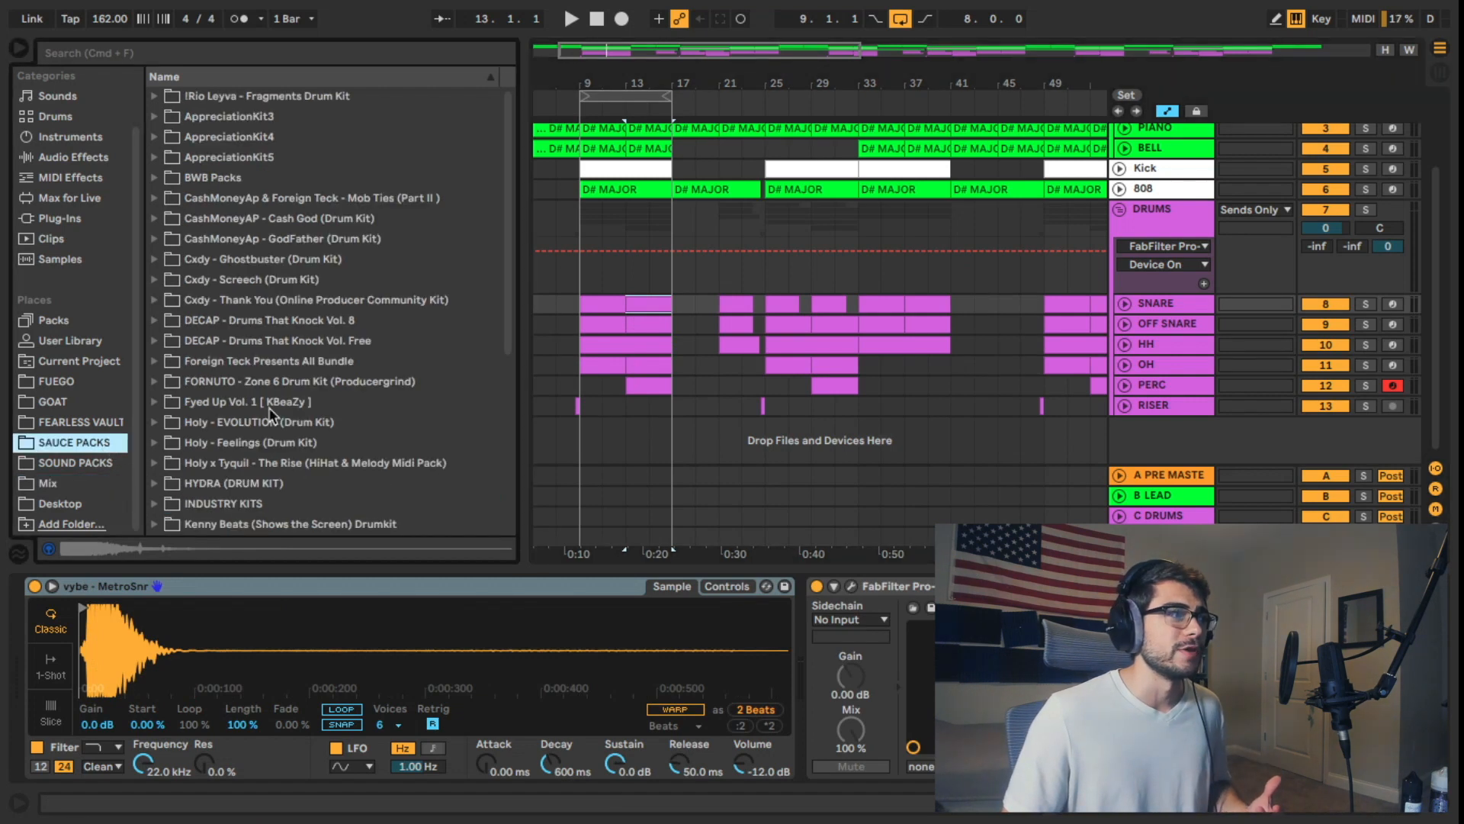
{"action": "scroll", "coordinate": [252, 381], "scroll_direction": "down", "scroll_amount": 2}
{"action": "scroll", "coordinate": [247, 360], "scroll_direction": "down", "scroll_amount": 5}
{"action": "scroll", "coordinate": [252, 364], "scroll_direction": "up", "scroll_amount": 6}
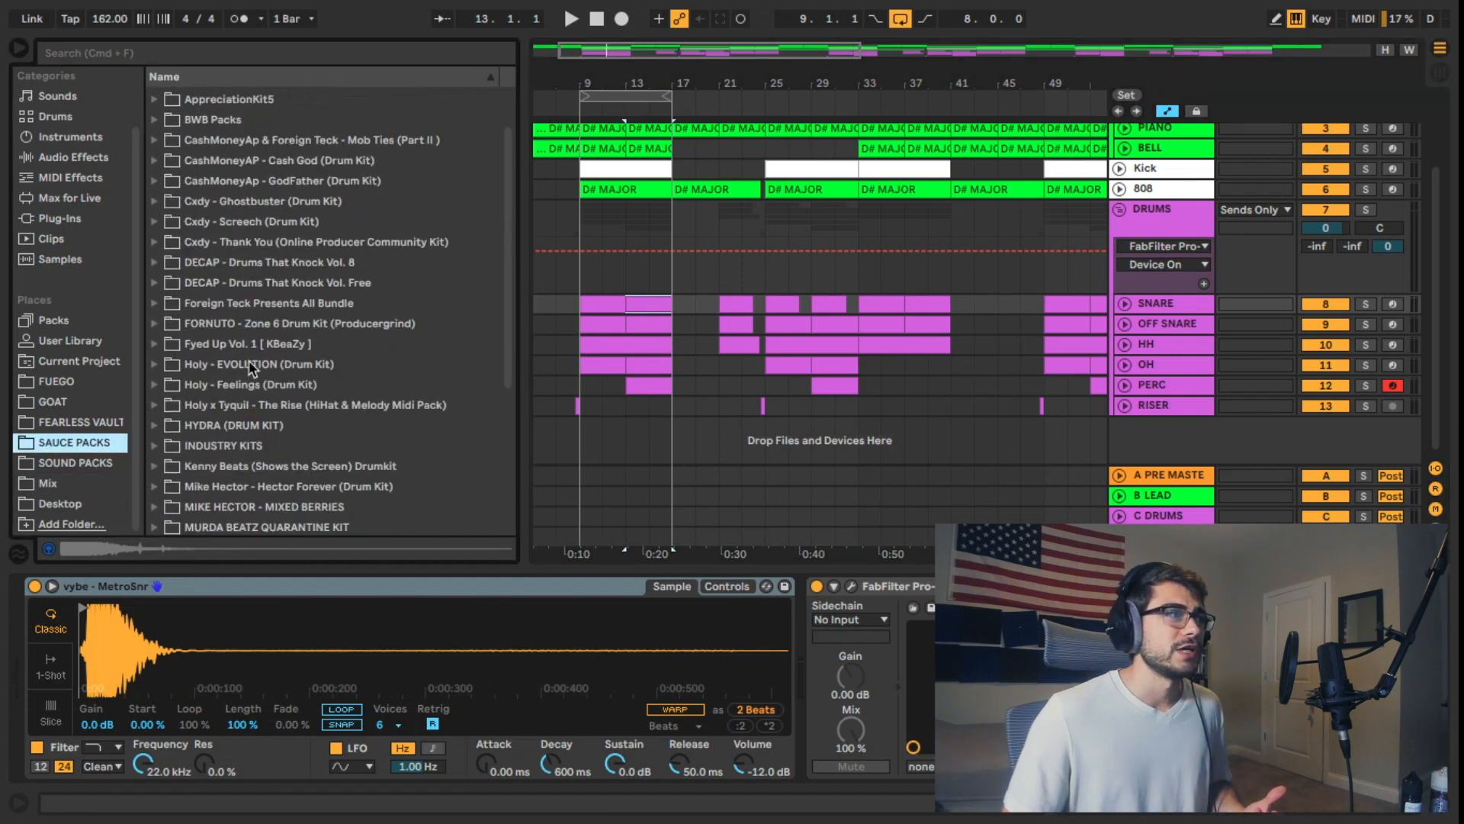
{"action": "scroll", "coordinate": [247, 357], "scroll_direction": "down", "scroll_amount": 6}
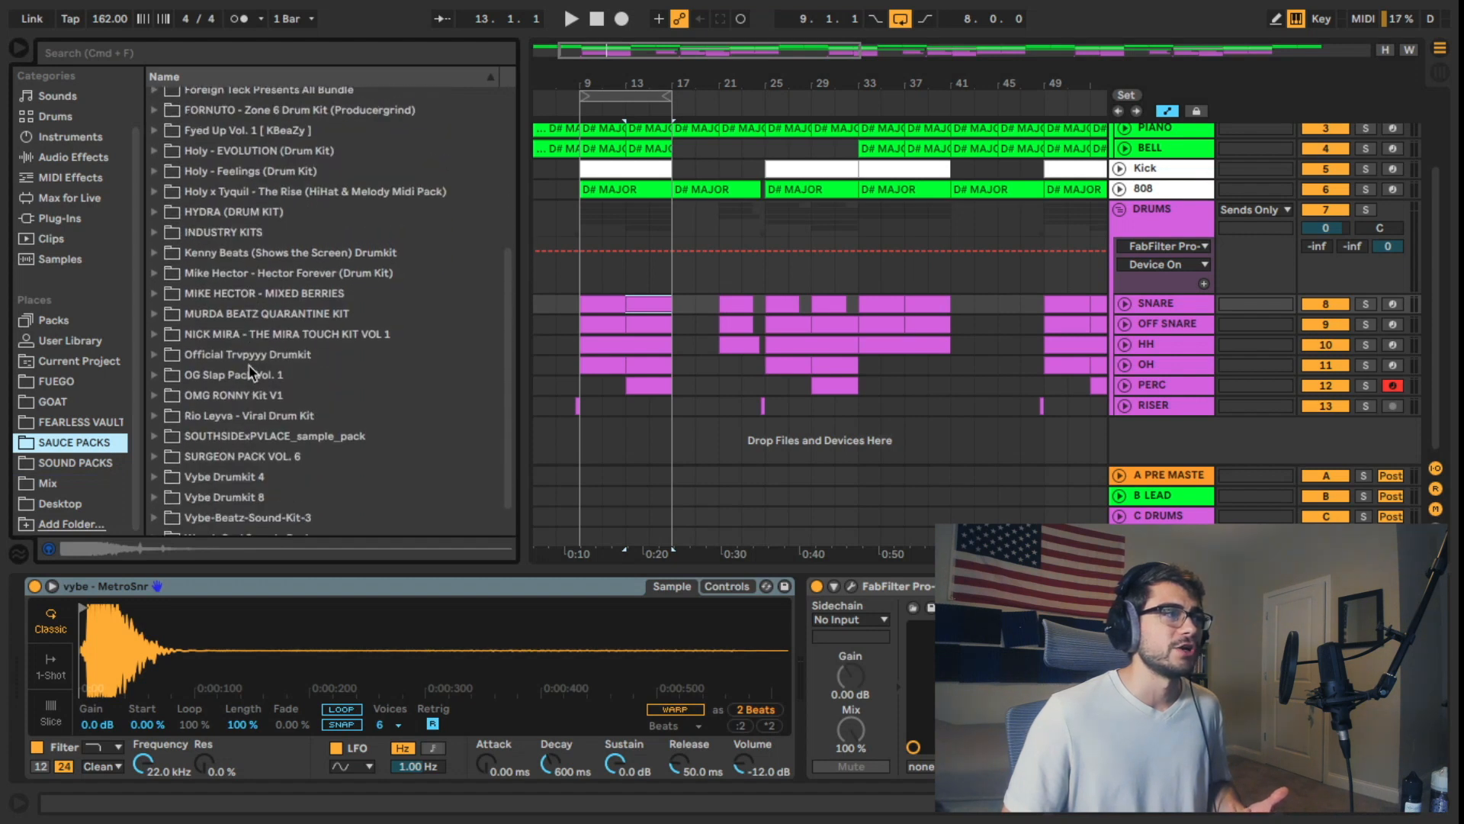
{"action": "scroll", "coordinate": [381, 473], "scroll_direction": "down", "scroll_amount": 1}
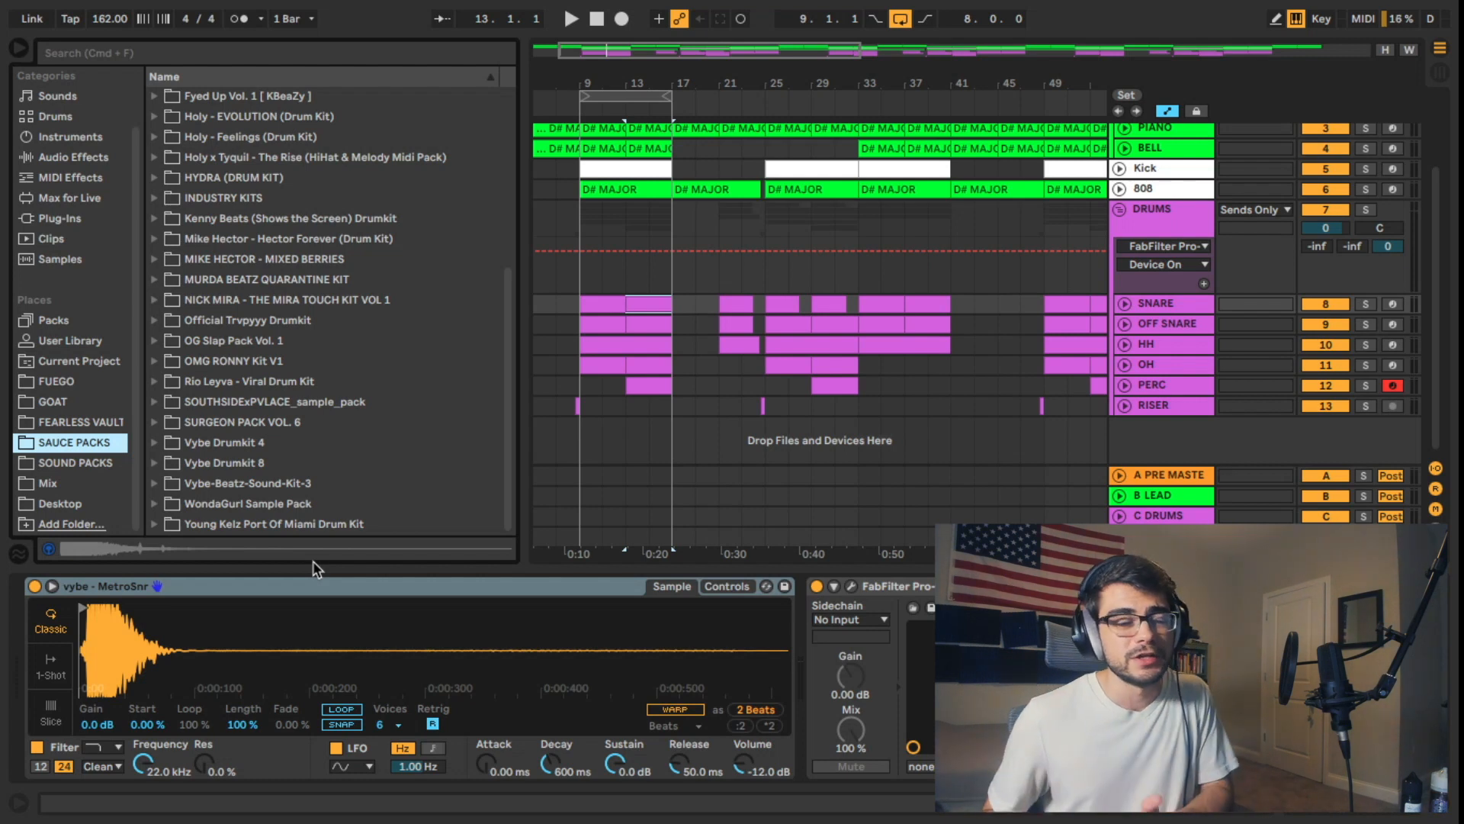
Step: Compare the Mix folder's categories with the GOAT folder's, looking into GOAT's FX and HH subfolders and collapsing them
{"action": "left_click", "coordinate": [59, 486]}
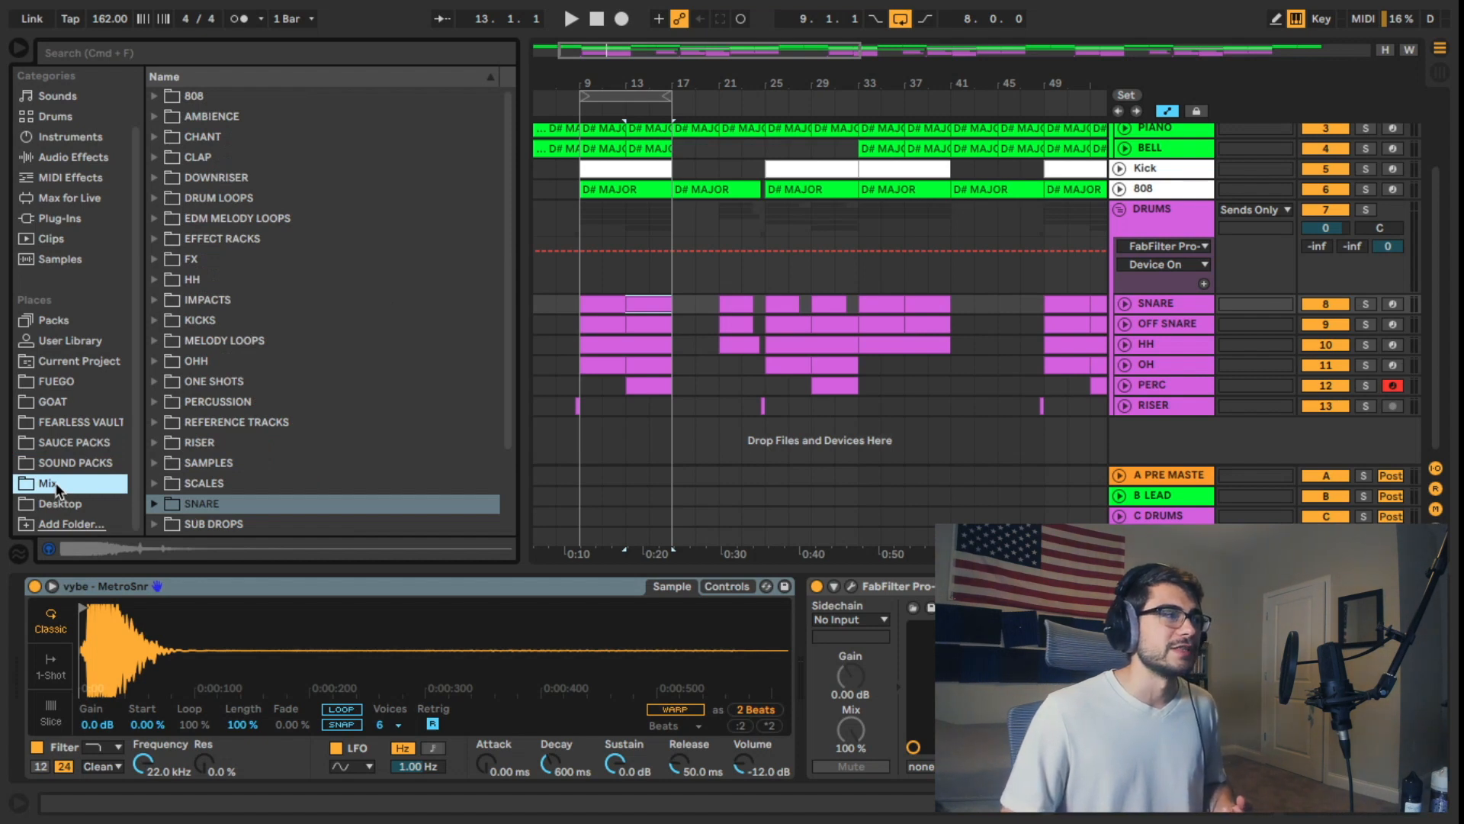
{"action": "left_click", "coordinate": [80, 400]}
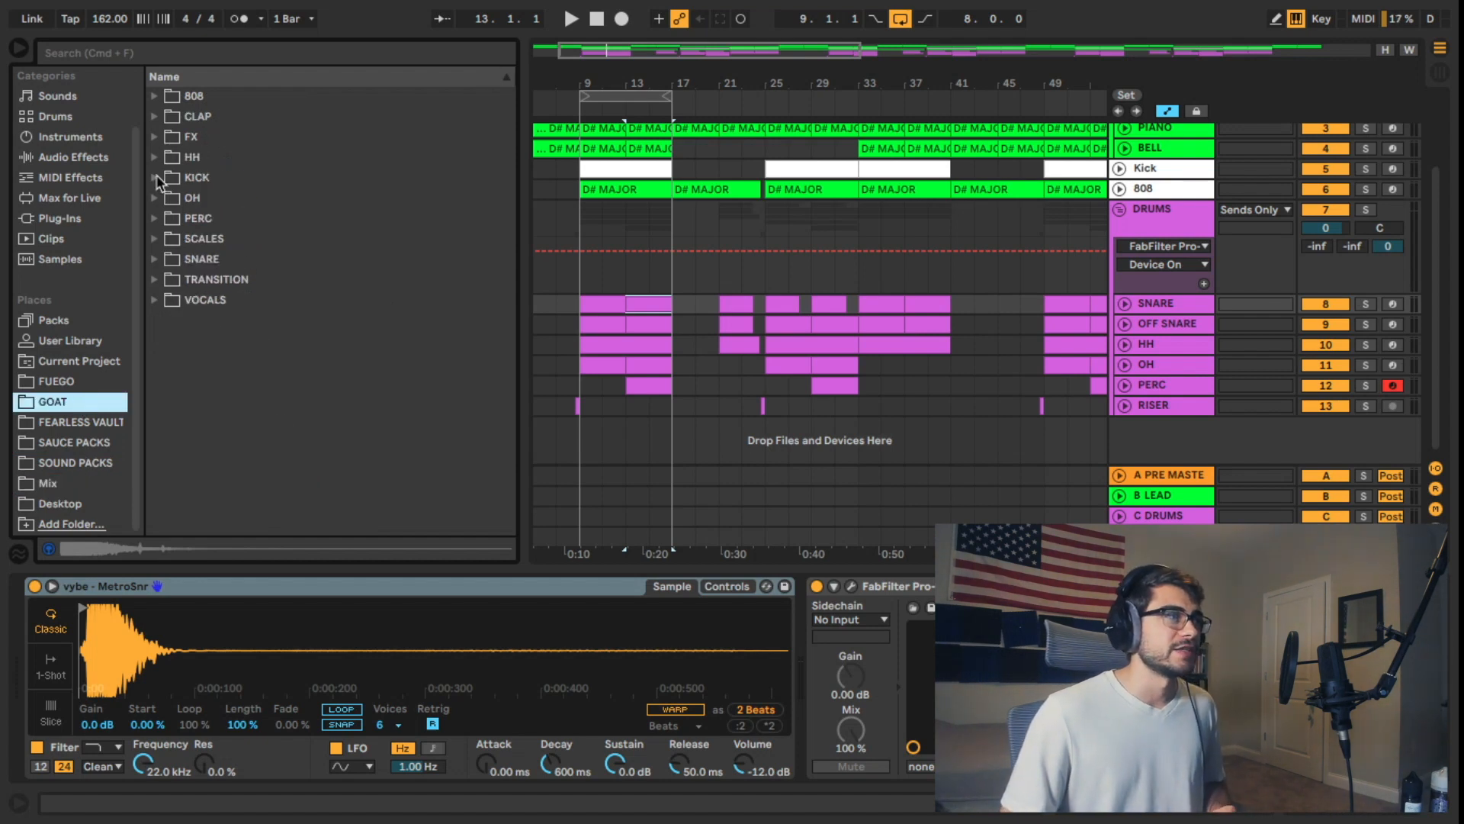
{"action": "left_click", "coordinate": [156, 137]}
{"action": "left_click", "coordinate": [156, 137]}
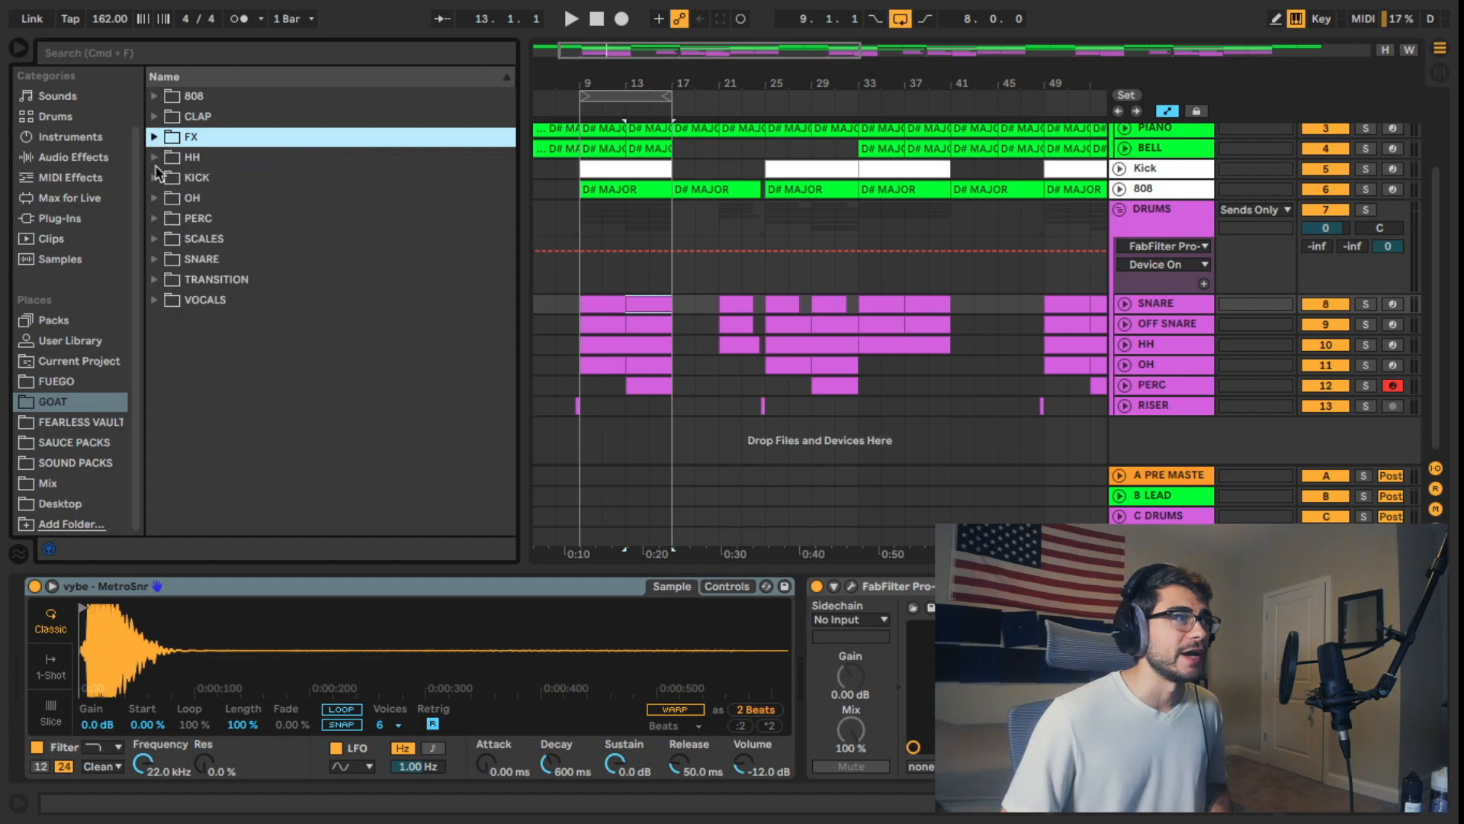
{"action": "left_click", "coordinate": [157, 157]}
{"action": "left_click", "coordinate": [157, 156]}
{"action": "scroll", "coordinate": [341, 364], "scroll_direction": "down", "scroll_amount": 5}
{"action": "scroll", "coordinate": [342, 365], "scroll_direction": "up", "scroll_amount": 8}
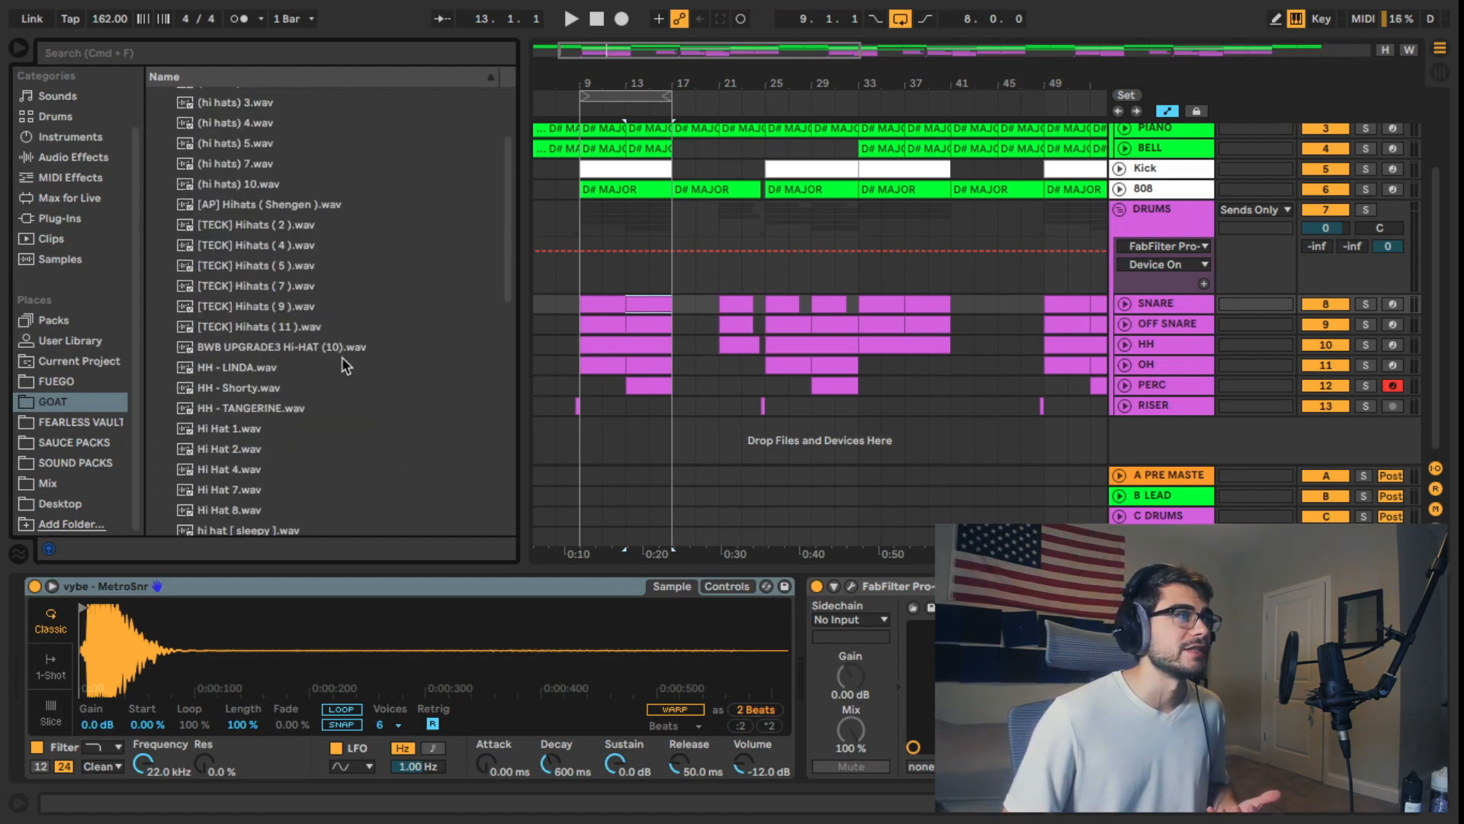
{"action": "left_click", "coordinate": [155, 156]}
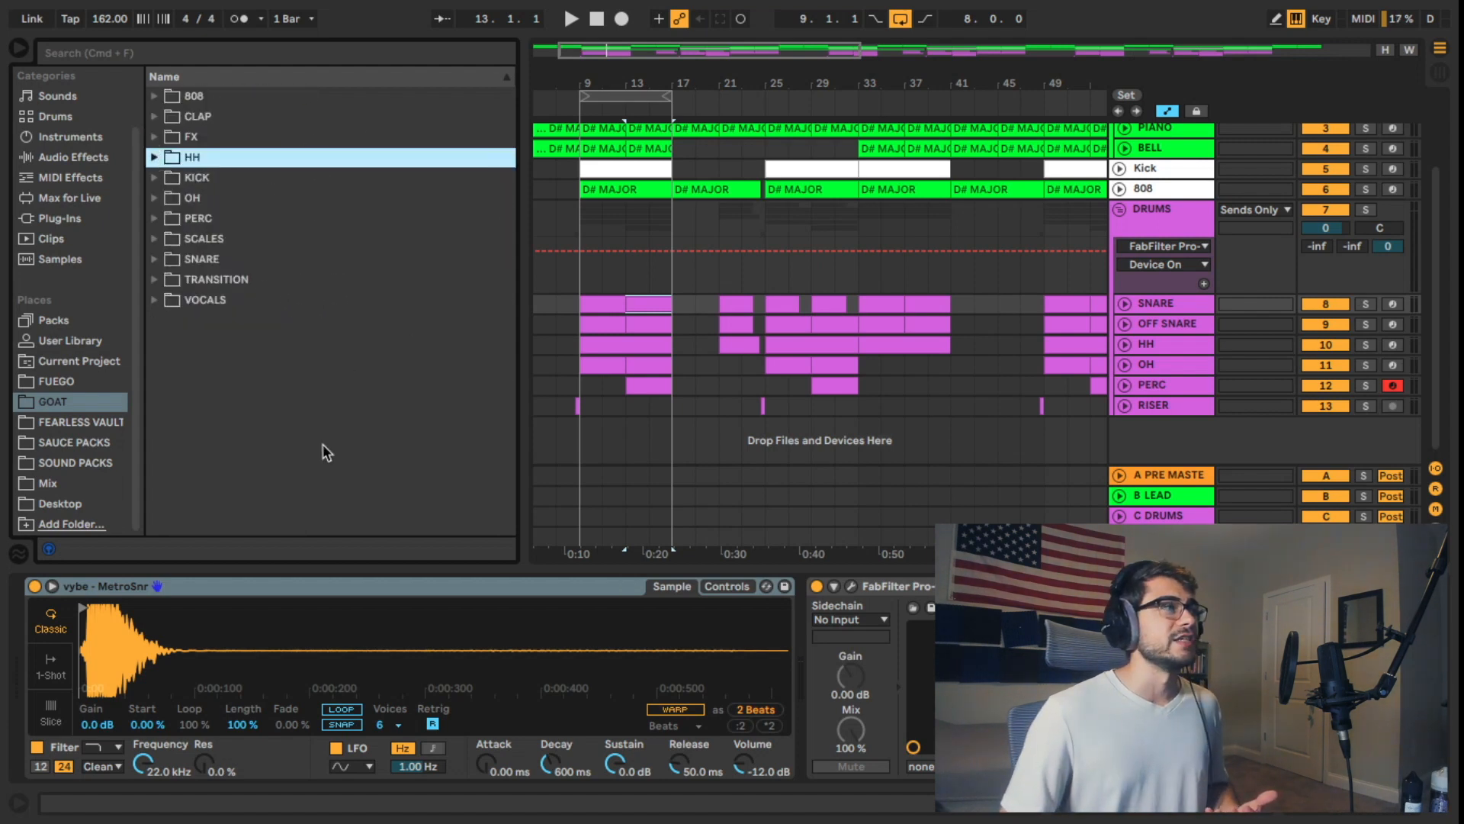